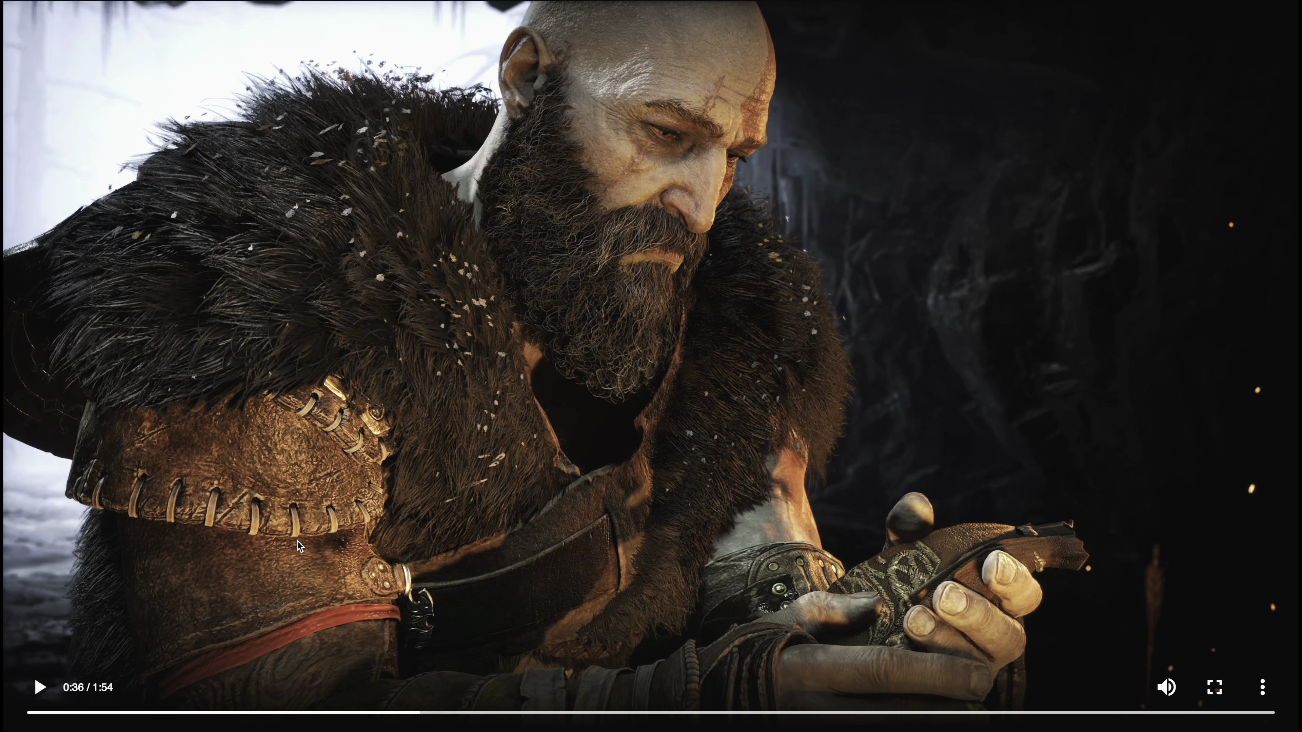
- Play 1.webm in Chrome, skip ahead to the cave scene, and try dropping it into the empty project
key("super+Tab")
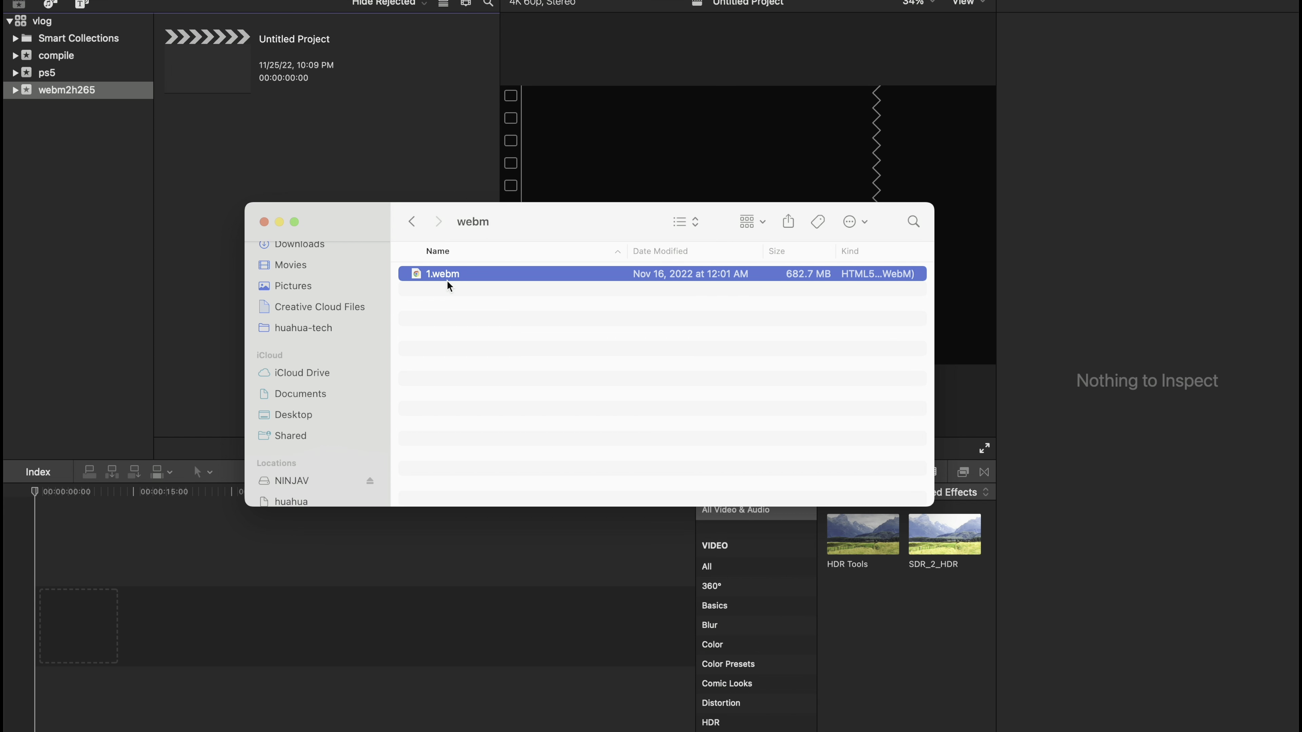
double_click(458, 272)
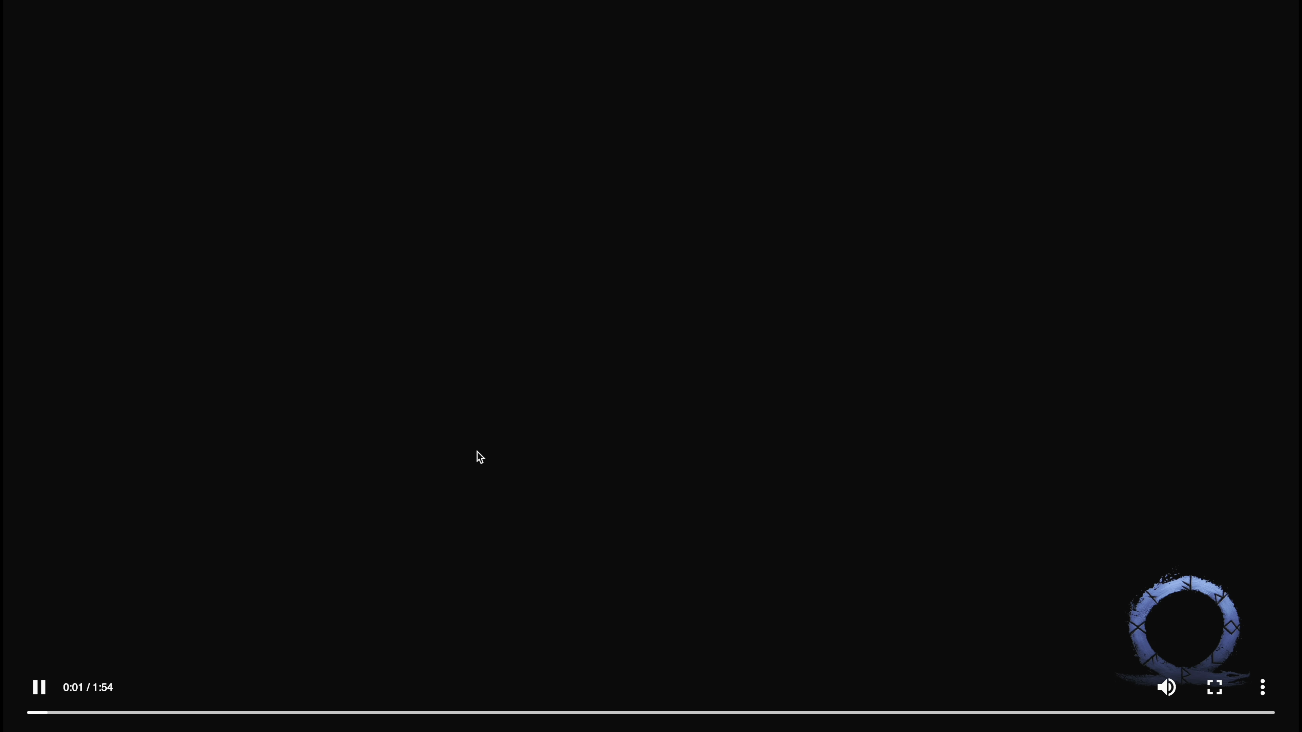
left_click(267, 714)
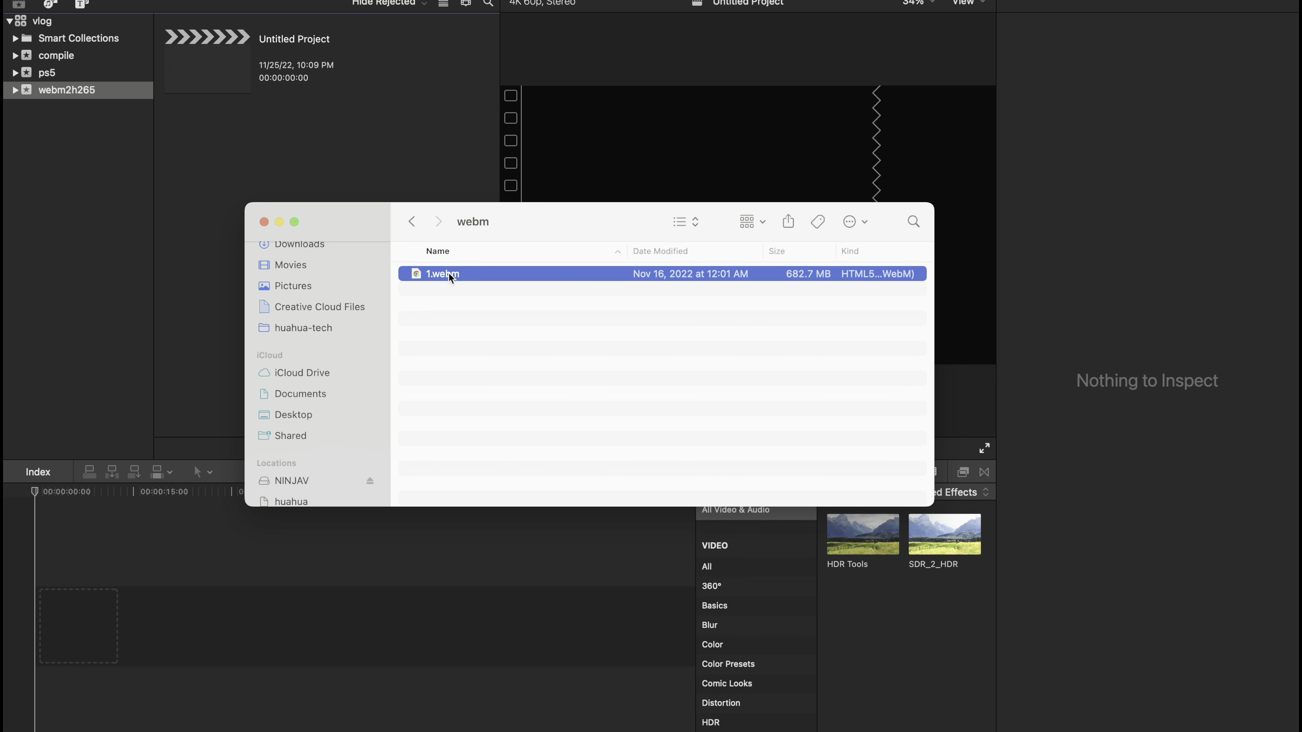
left_click_drag(449, 277, 81, 628)
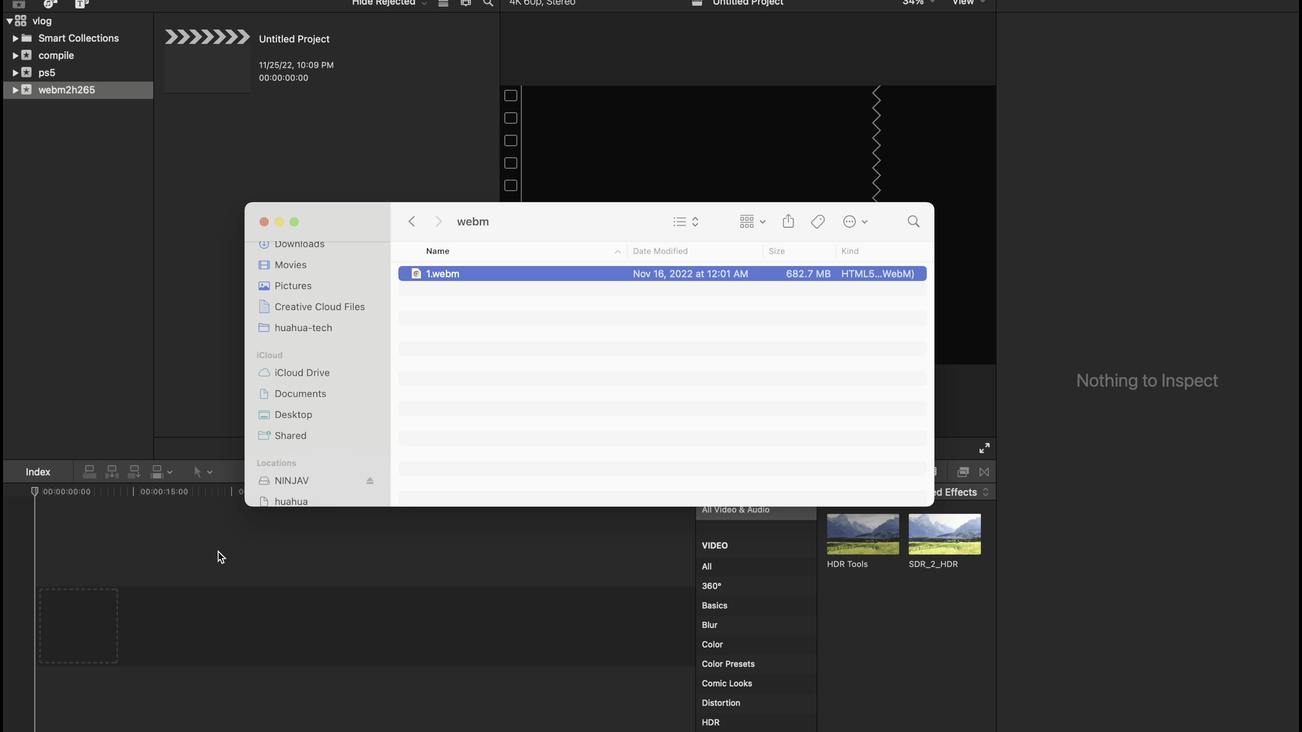
- Run ffprobe on 1.webm and highlight its vp9 (Profile 2) codec and yuv420p10le pixel format
key("super+Tab")
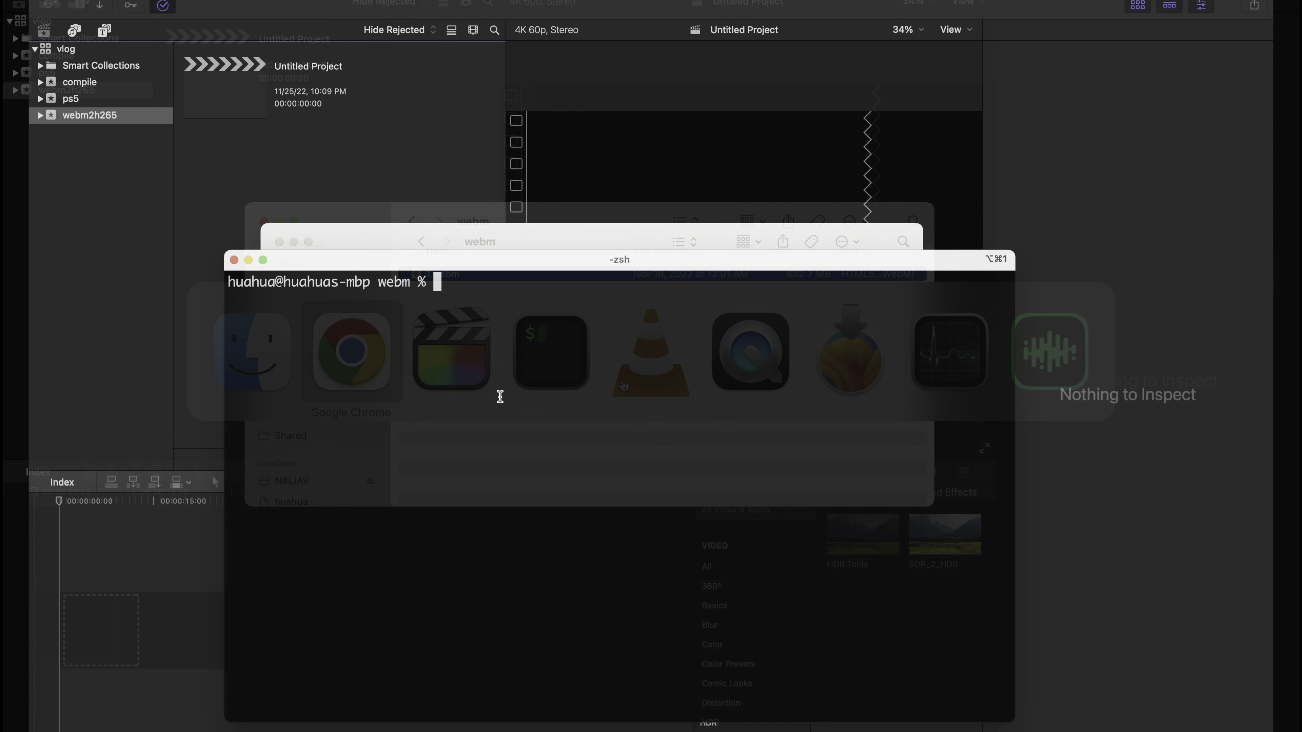
type("ffp")
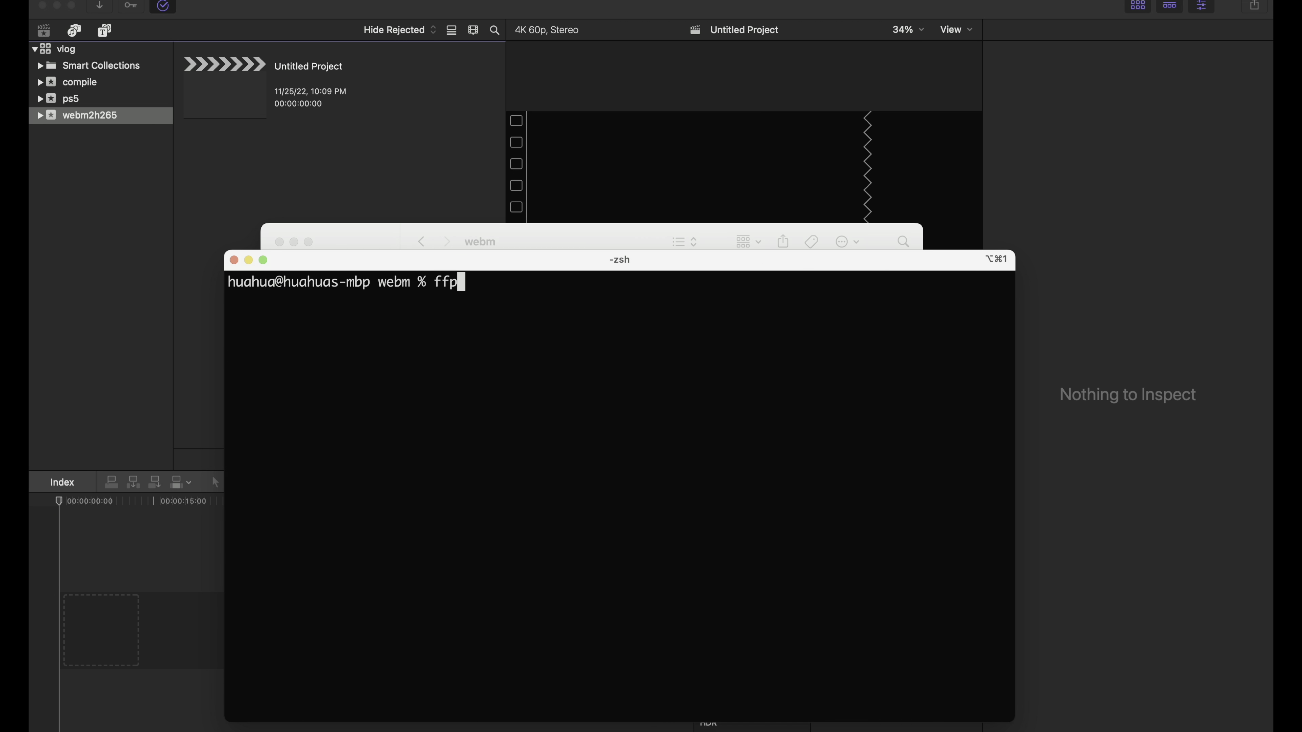
type("robe 1")
type(".webm")
key("Return")
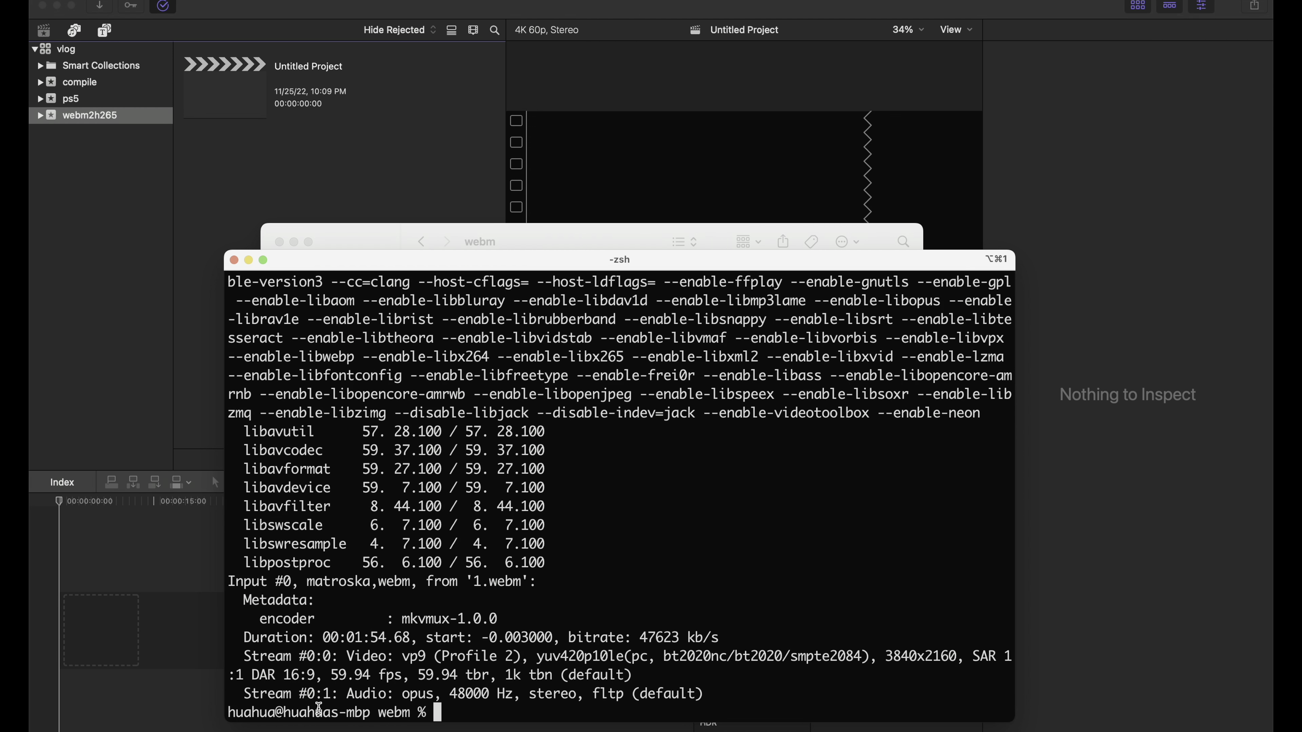
left_click_drag(405, 657, 520, 657)
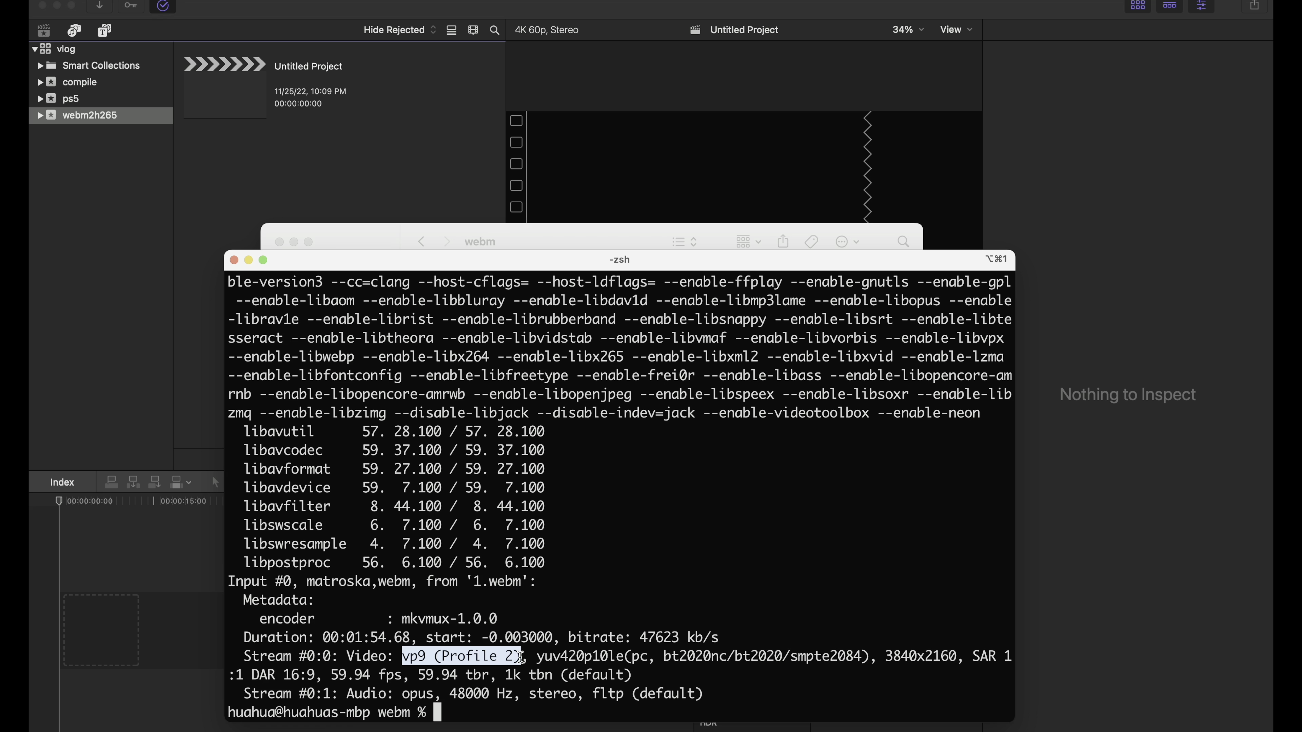
left_click_drag(537, 657, 627, 657)
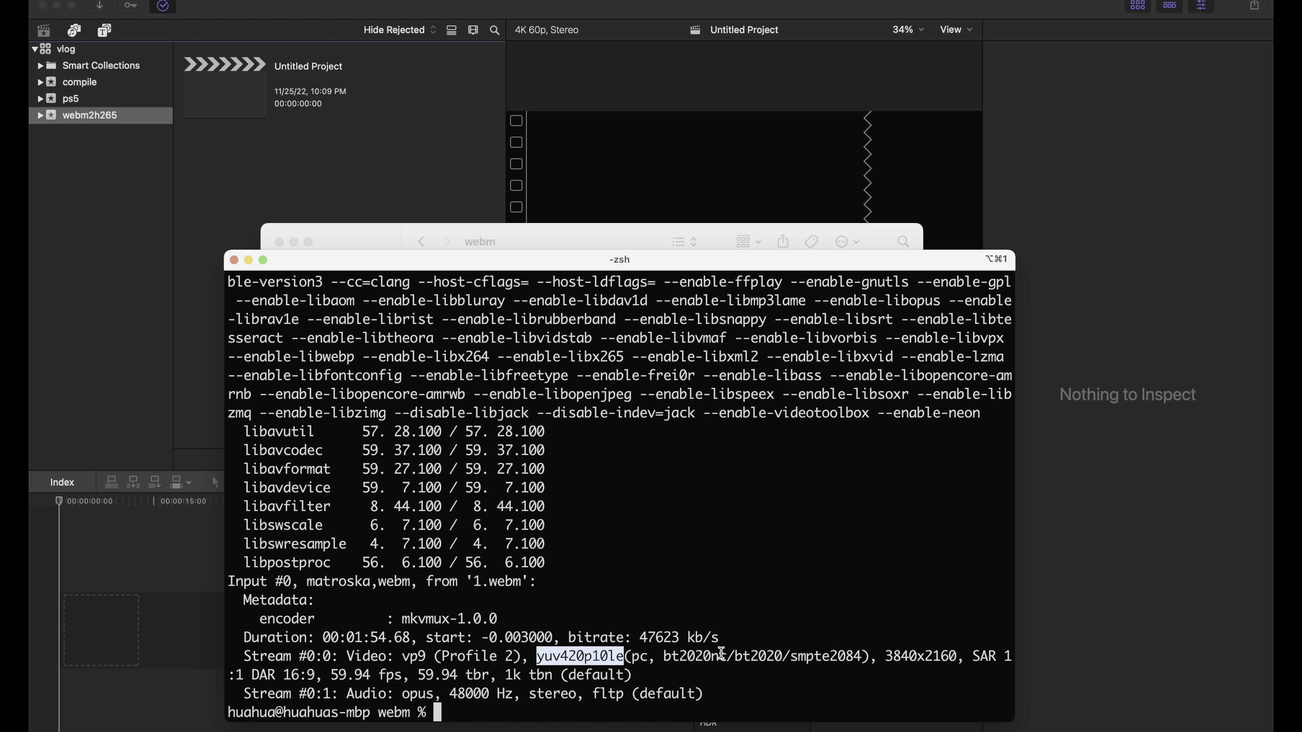
scroll(721, 653, "down", 1)
- Start converting 1.webm to 1.mov with webm2h265, then view that function in a second tab
type("we")
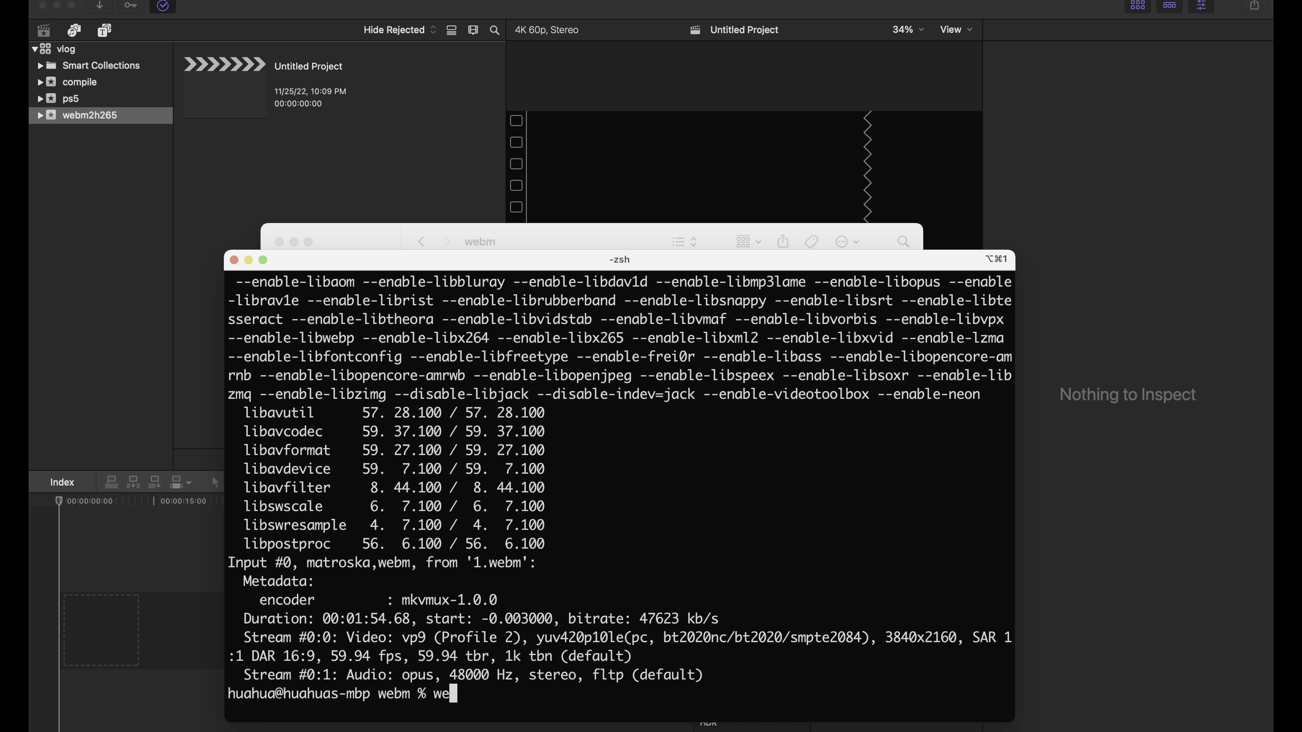
type("bm")
key("Tab")
type("1.")
key("Tab")
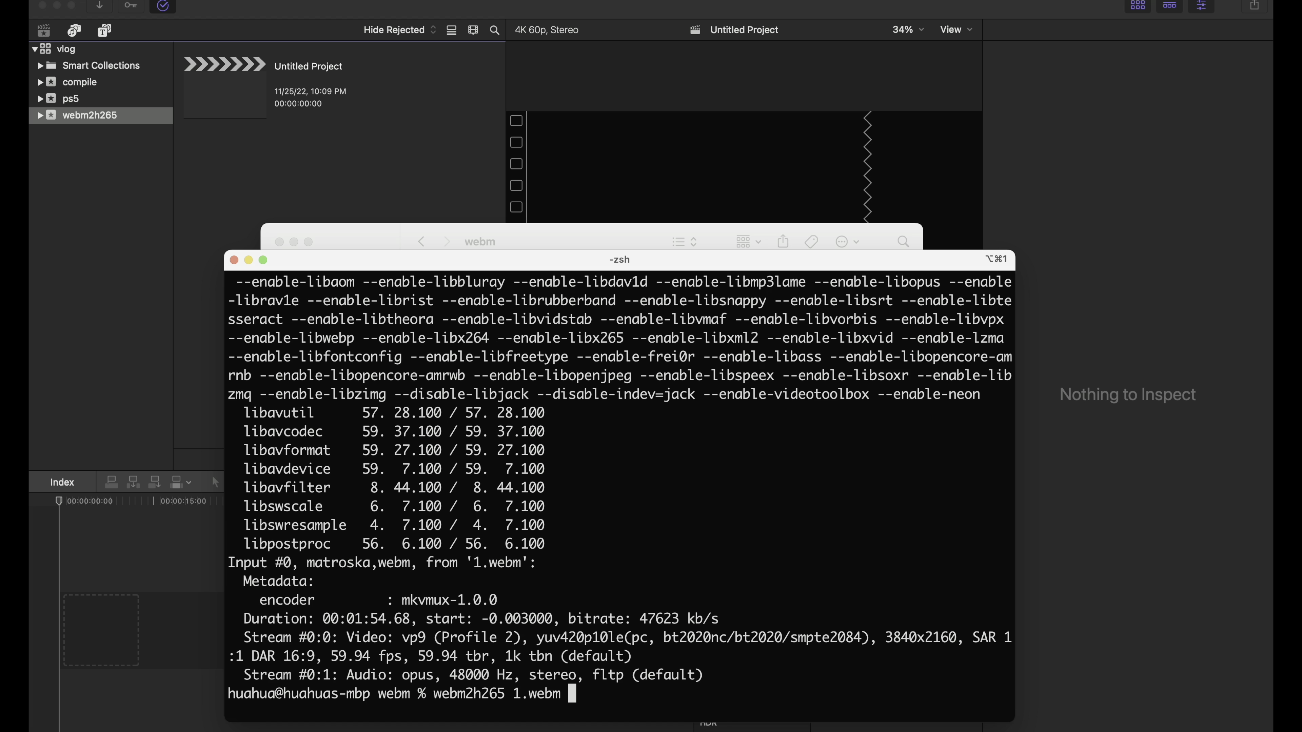
type("1.mov")
key("Return")
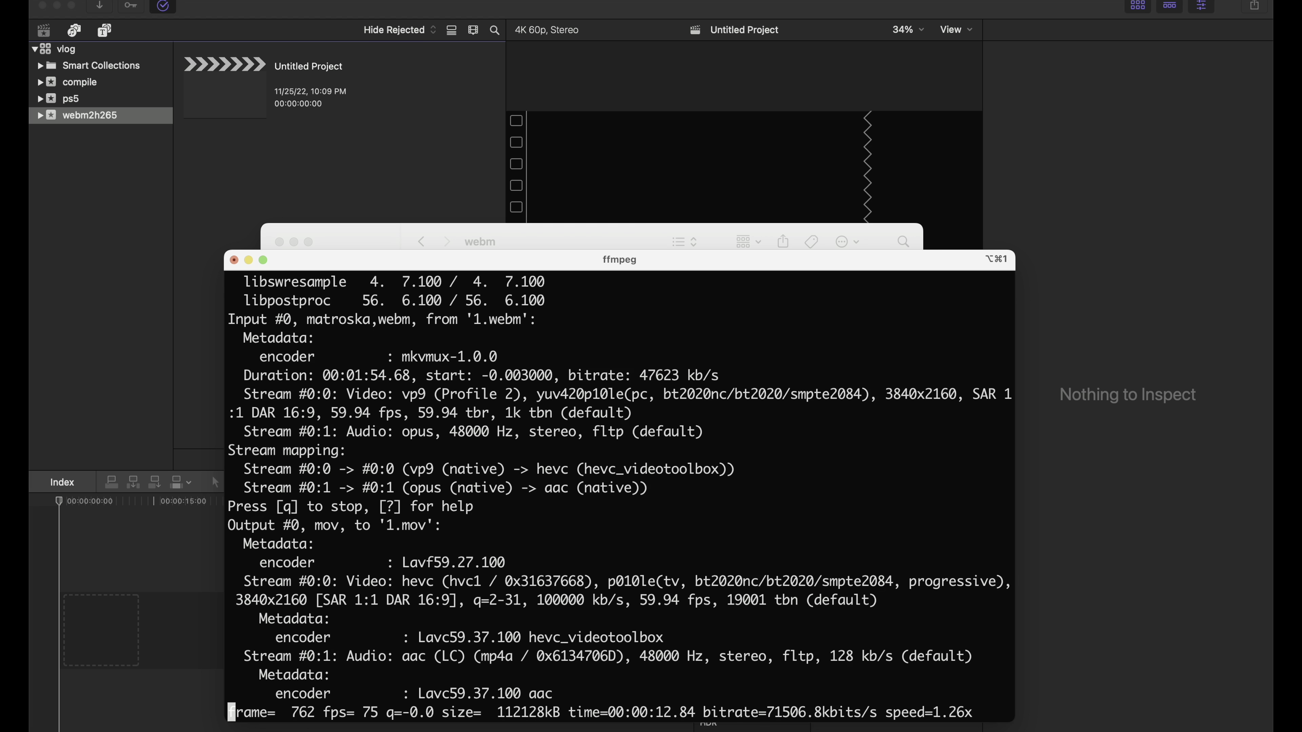
key("super+2")
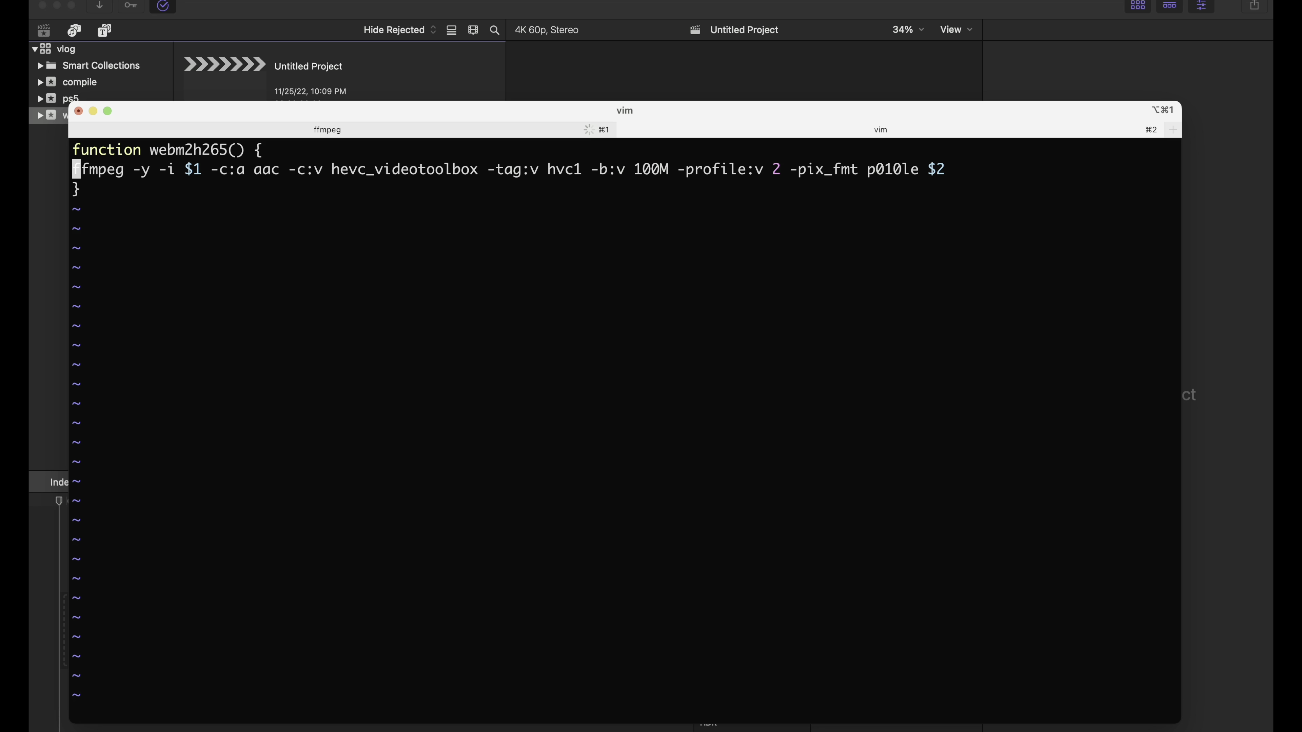
key("k")
left_click_drag(184, 169, 204, 170)
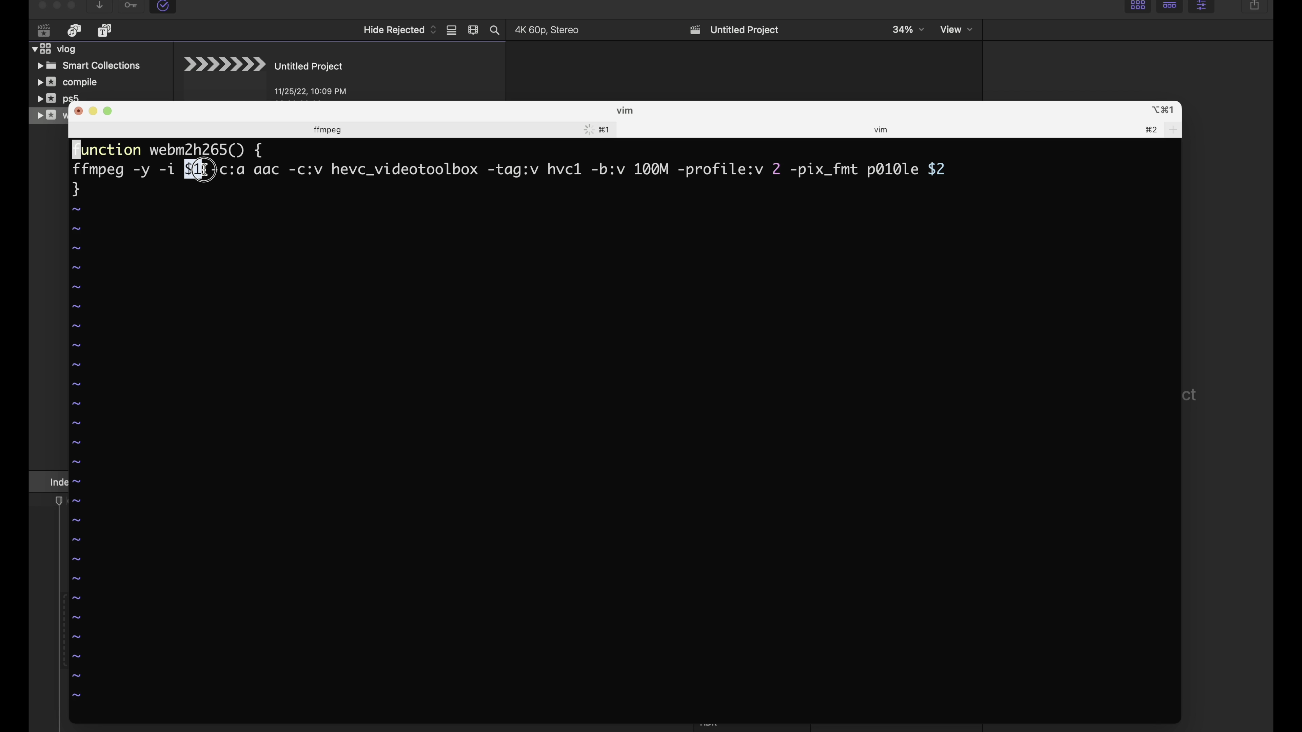
left_click_drag(202, 169, 278, 174)
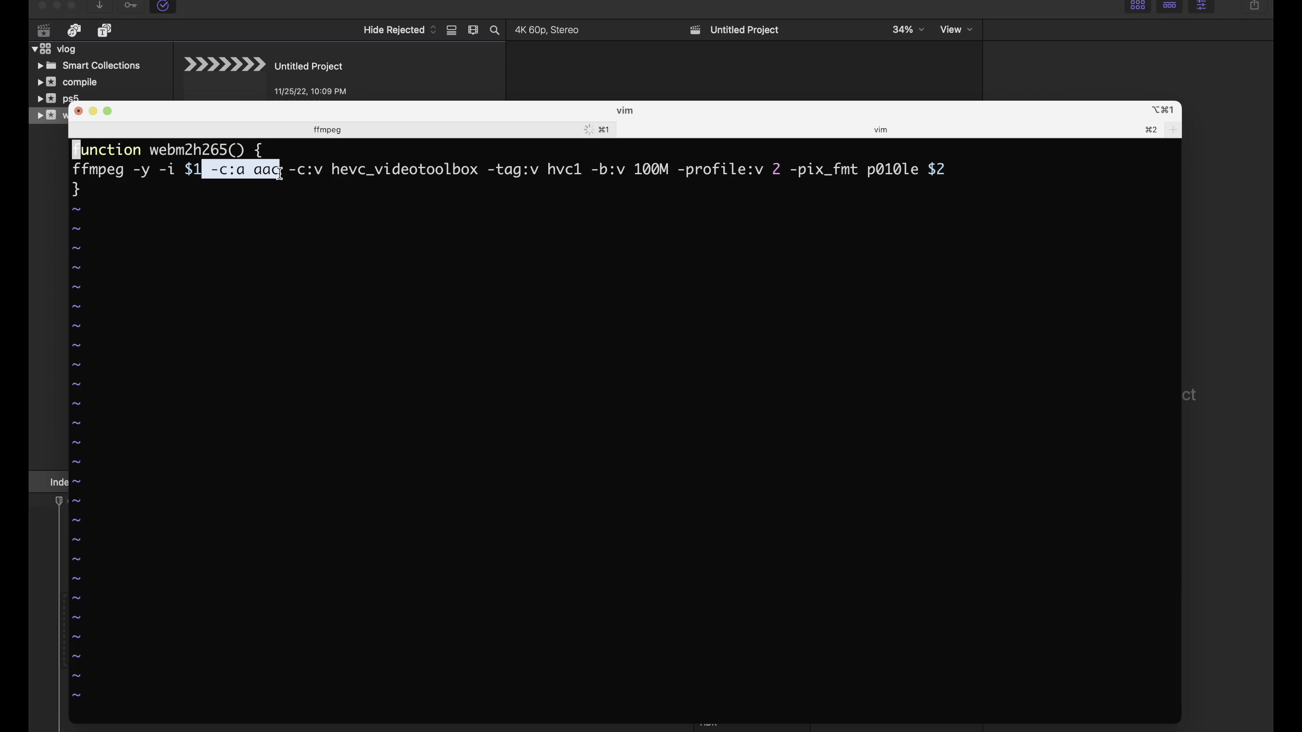
left_click(295, 164)
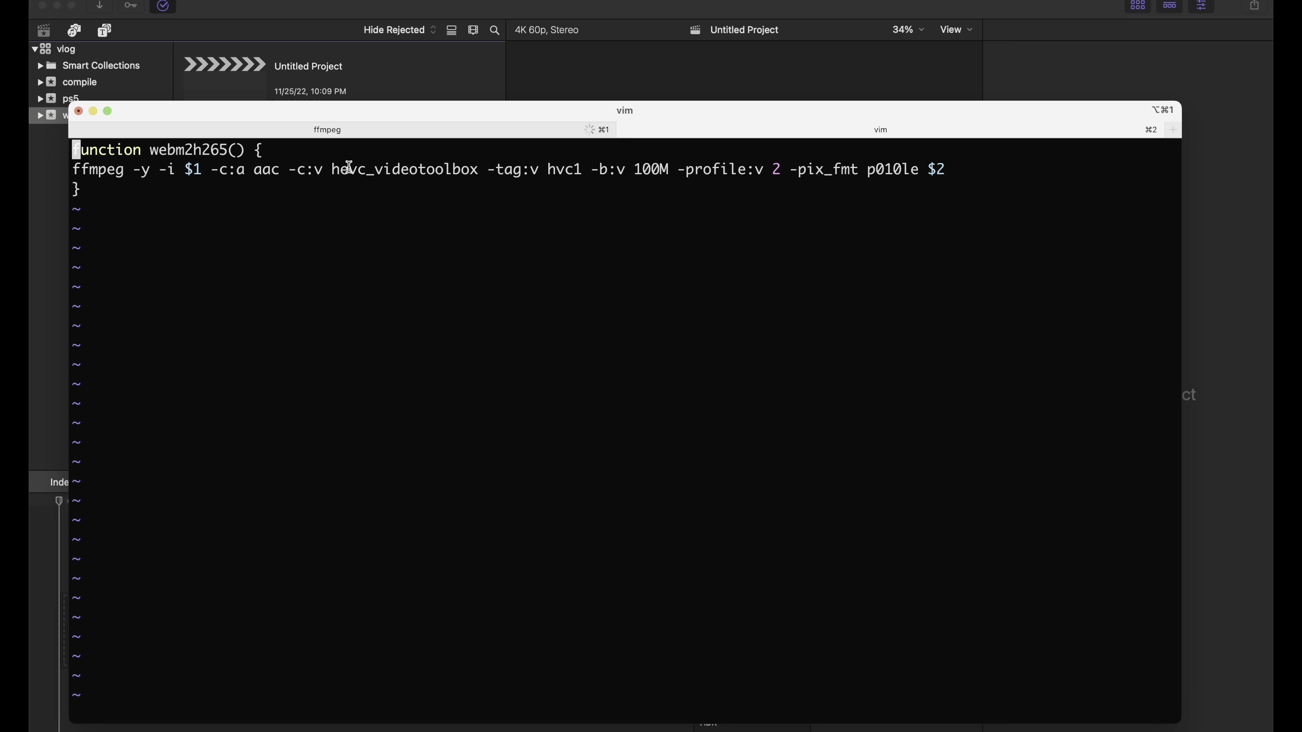
left_click(332, 170)
left_click_drag(332, 170, 479, 172)
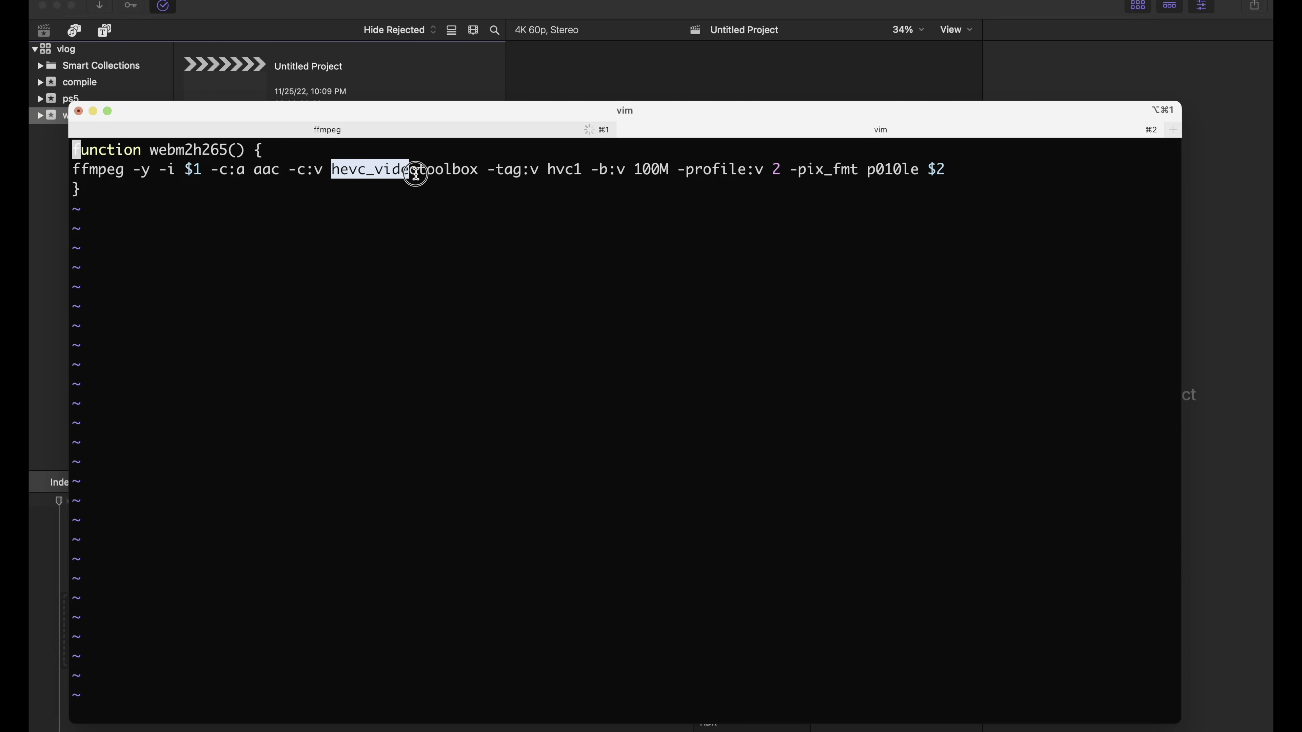
left_click(478, 172)
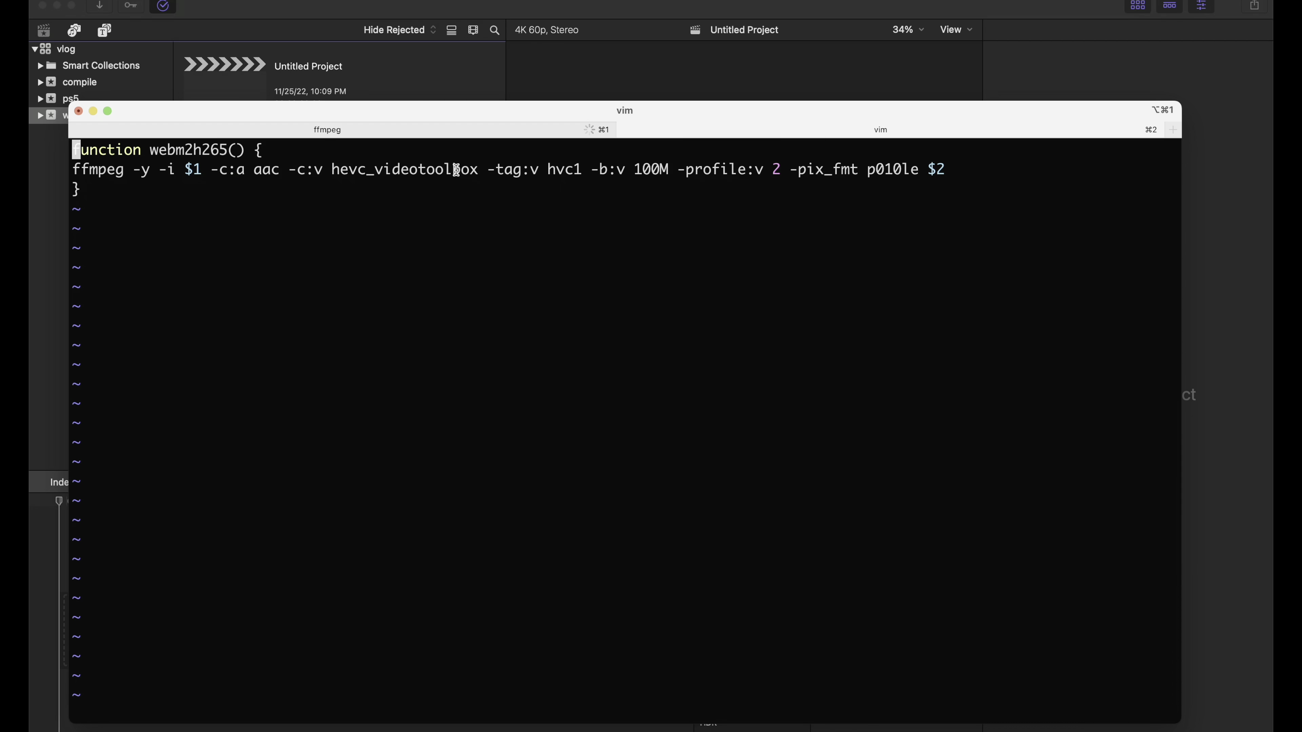
double_click(456, 170)
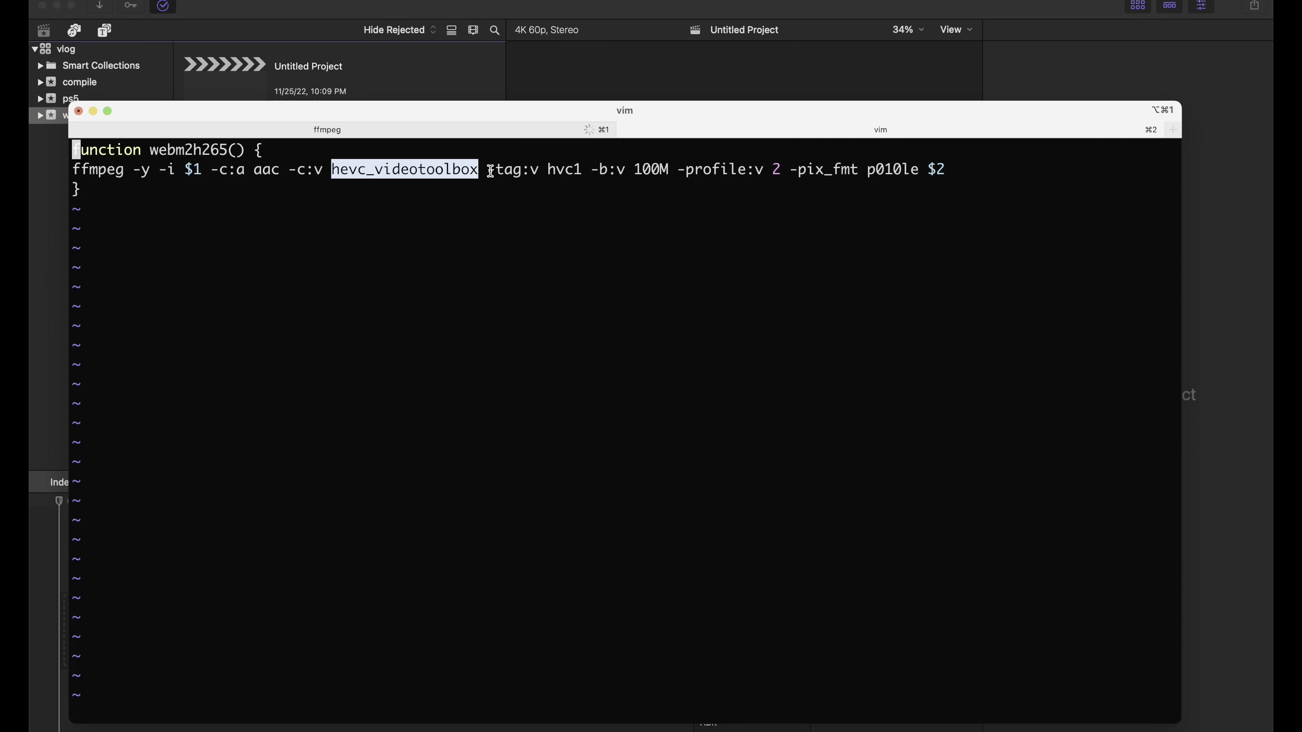
mouse_move(487, 170)
left_mouse_down()
mouse_move(593, 173)
mouse_move(582, 171)
left_mouse_up()
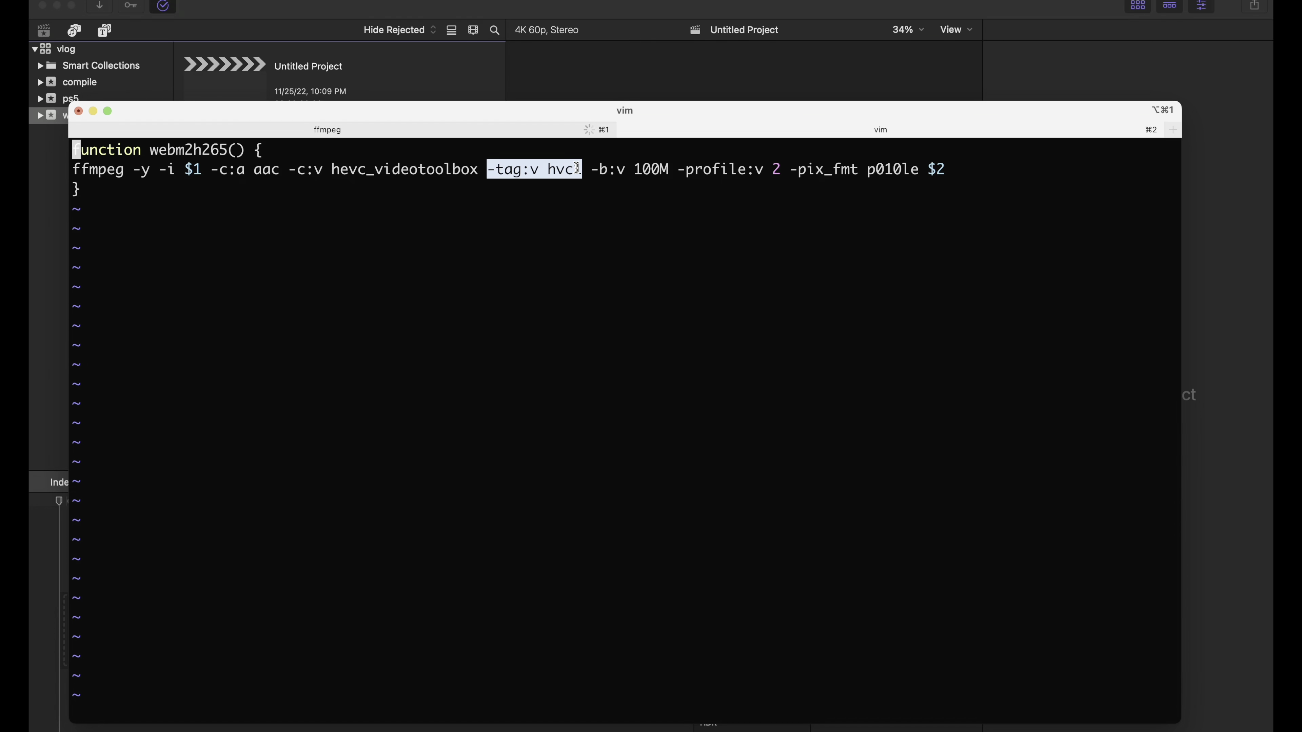
- Highlight the function's -tag:v hvc1, -b:v 100M, -profile:v 2 and $2 arguments, then return to the ffmpeg output
left_click(573, 170)
left_click_drag(574, 169, 502, 170)
left_click_drag(592, 169, 673, 173)
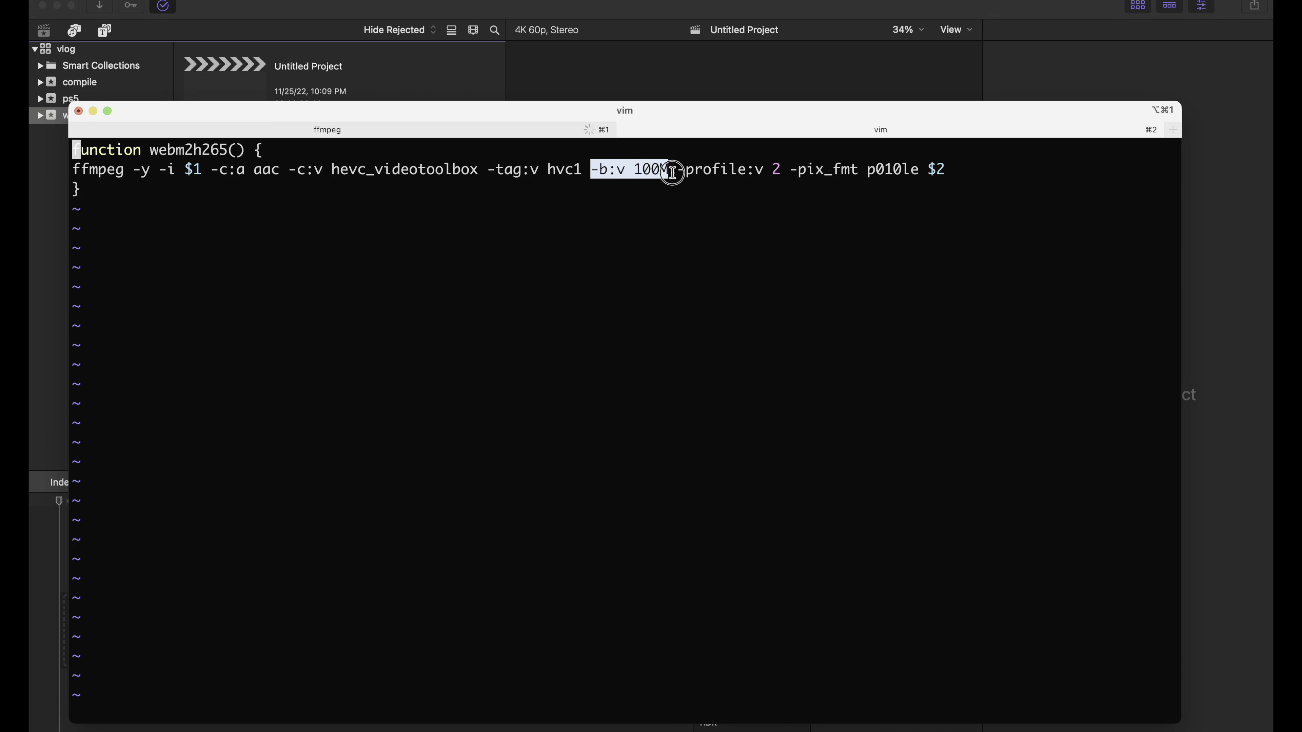
left_click(666, 173)
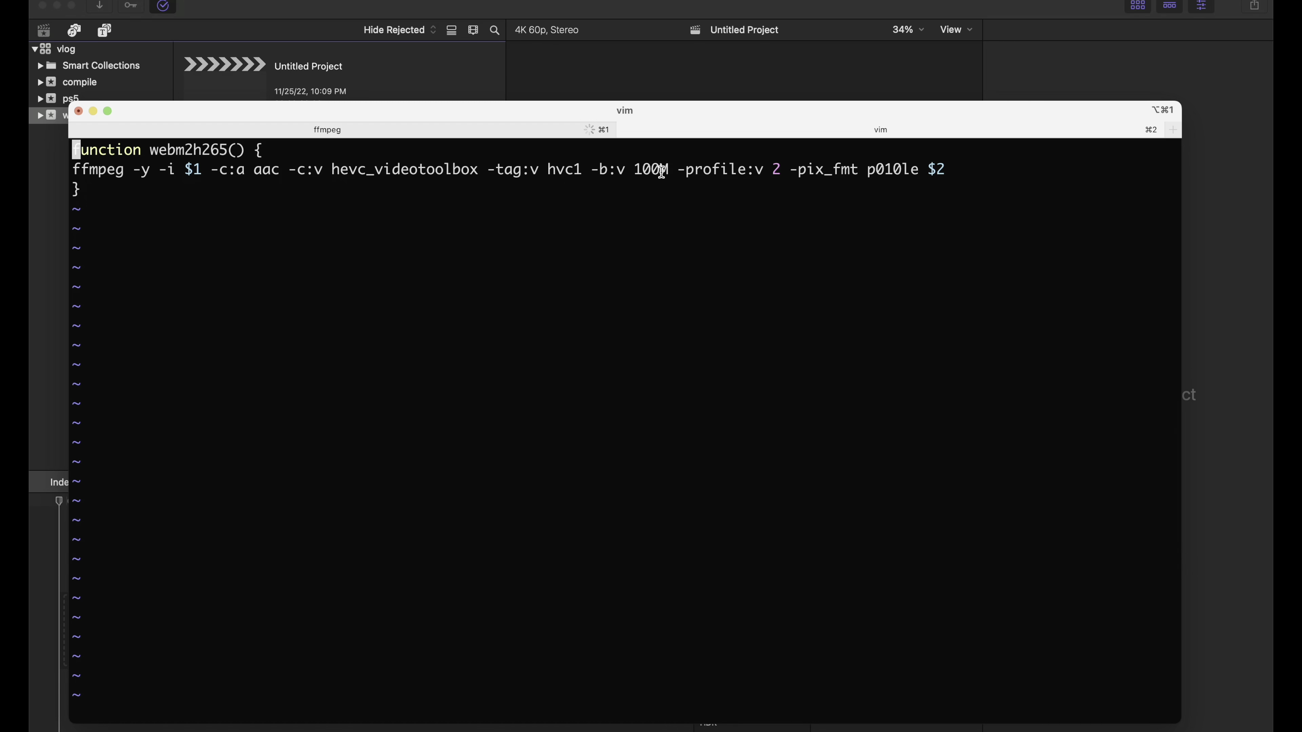
left_click(675, 168)
mouse_move(675, 168)
left_mouse_down()
mouse_move(778, 170)
mouse_move(681, 168)
left_mouse_up()
left_click(780, 169)
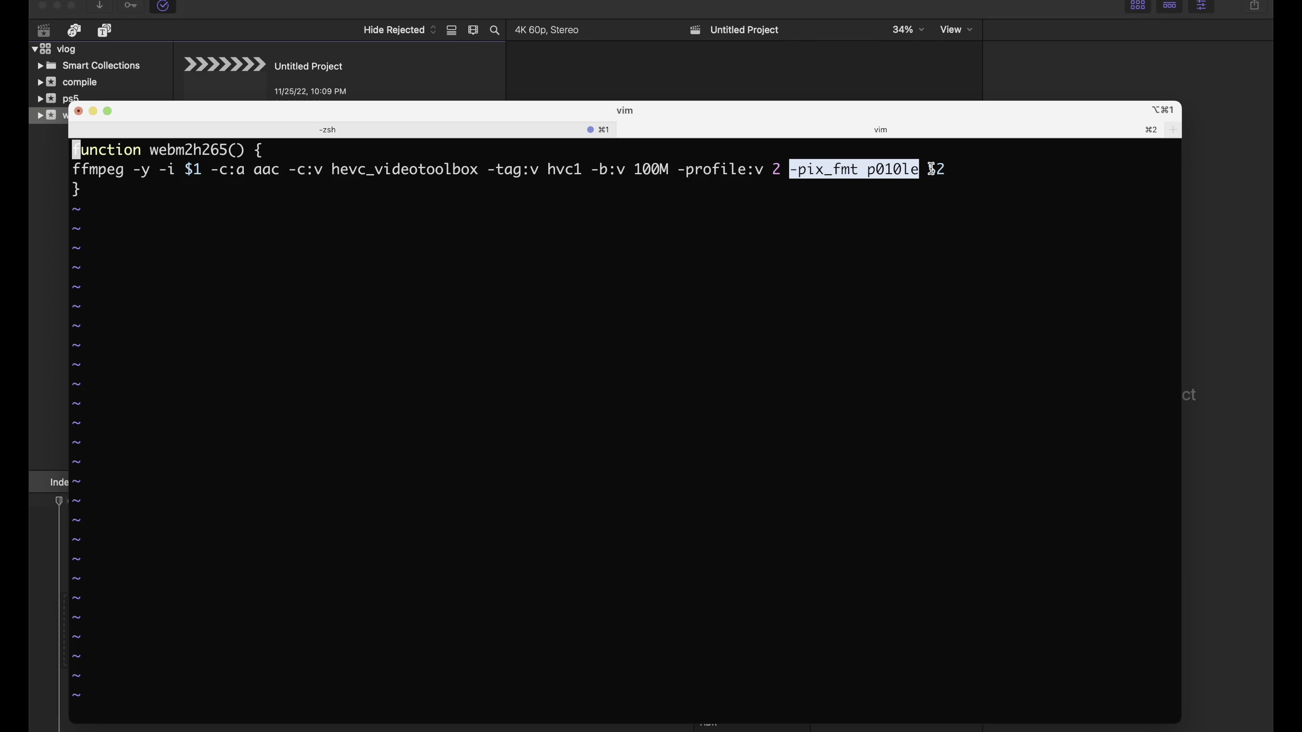
double_click(932, 169)
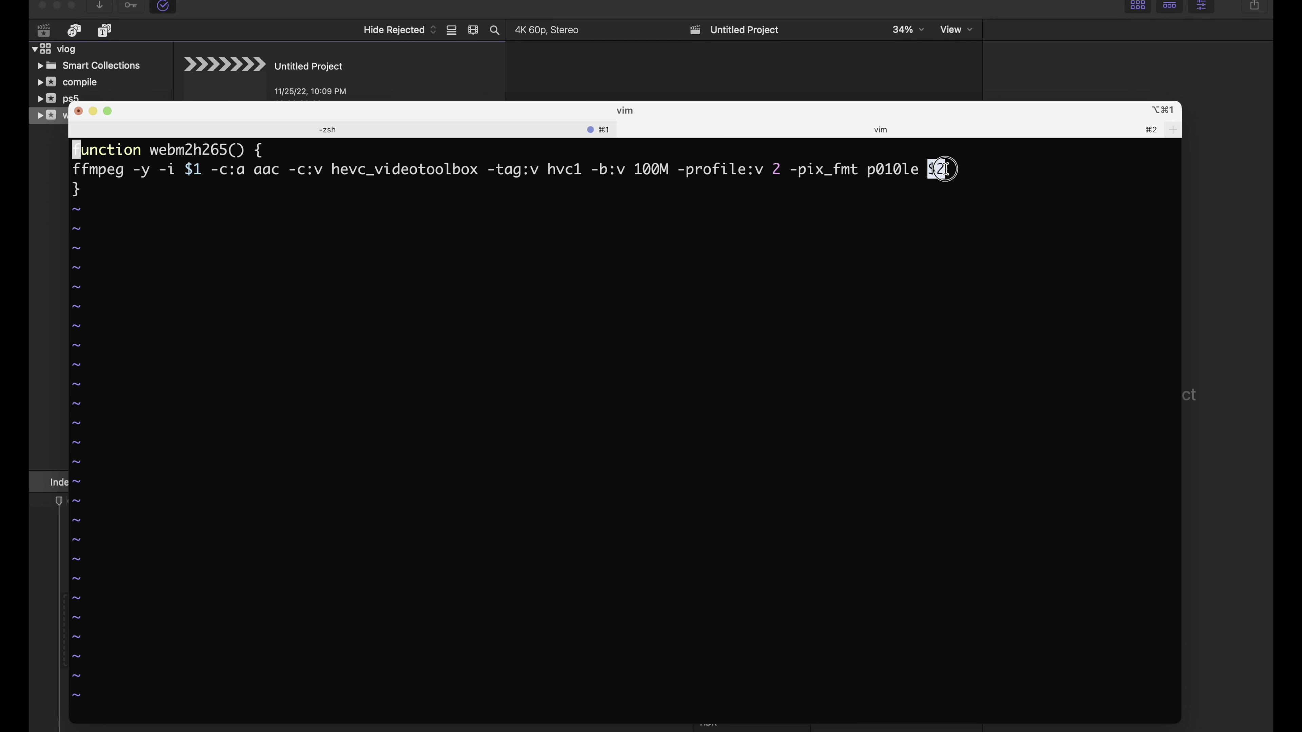
left_click(498, 128)
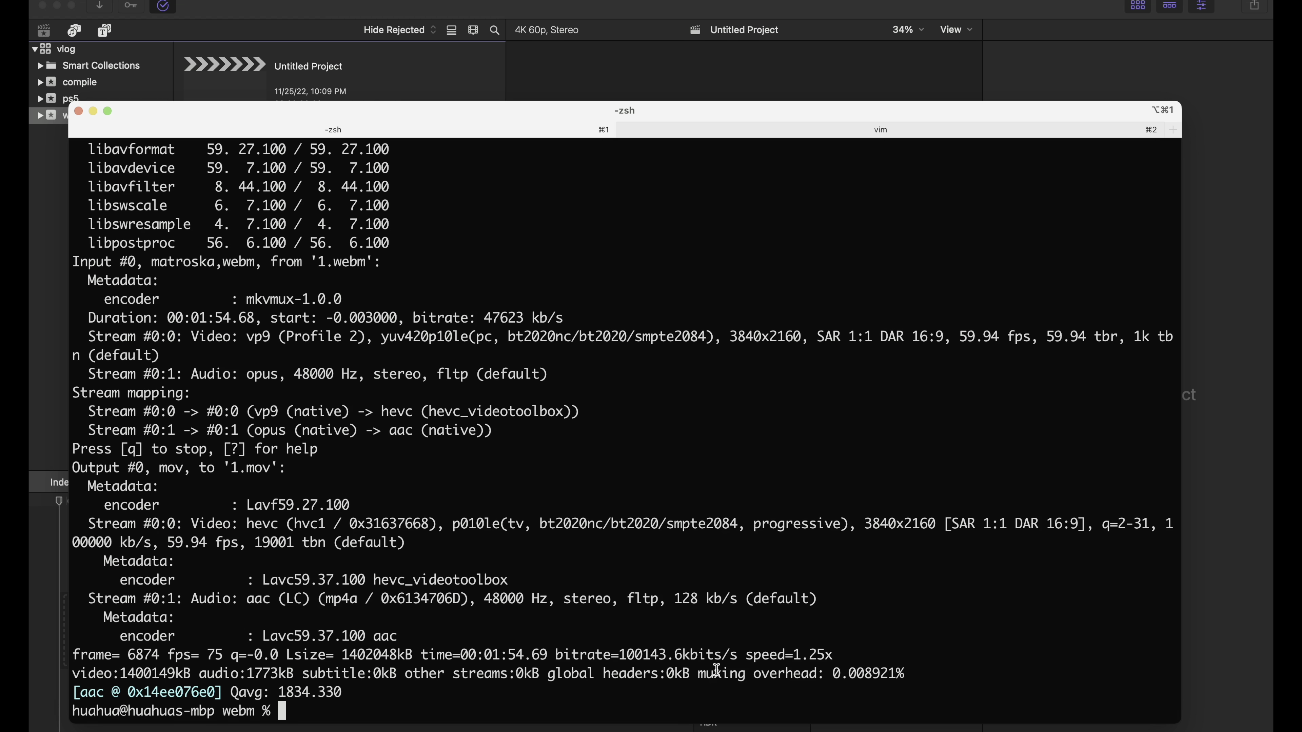
- Note the final 100143 kbits/s bitrate, then play the new 1.mov in QuickTime from the cave scene
left_click_drag(616, 656, 664, 656)
mouse_move(452, 656)
left_mouse_down()
mouse_move(677, 656)
mouse_move(706, 639)
left_mouse_up()
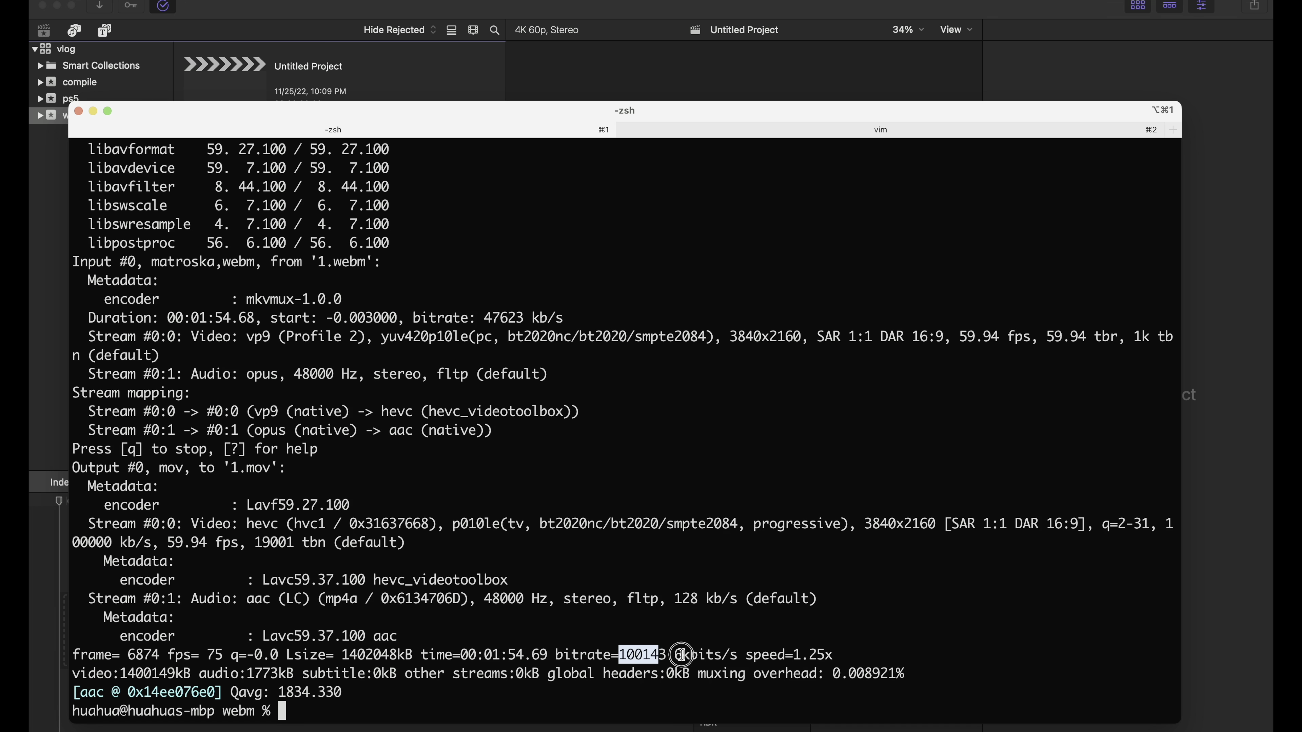
key("super+Tab")
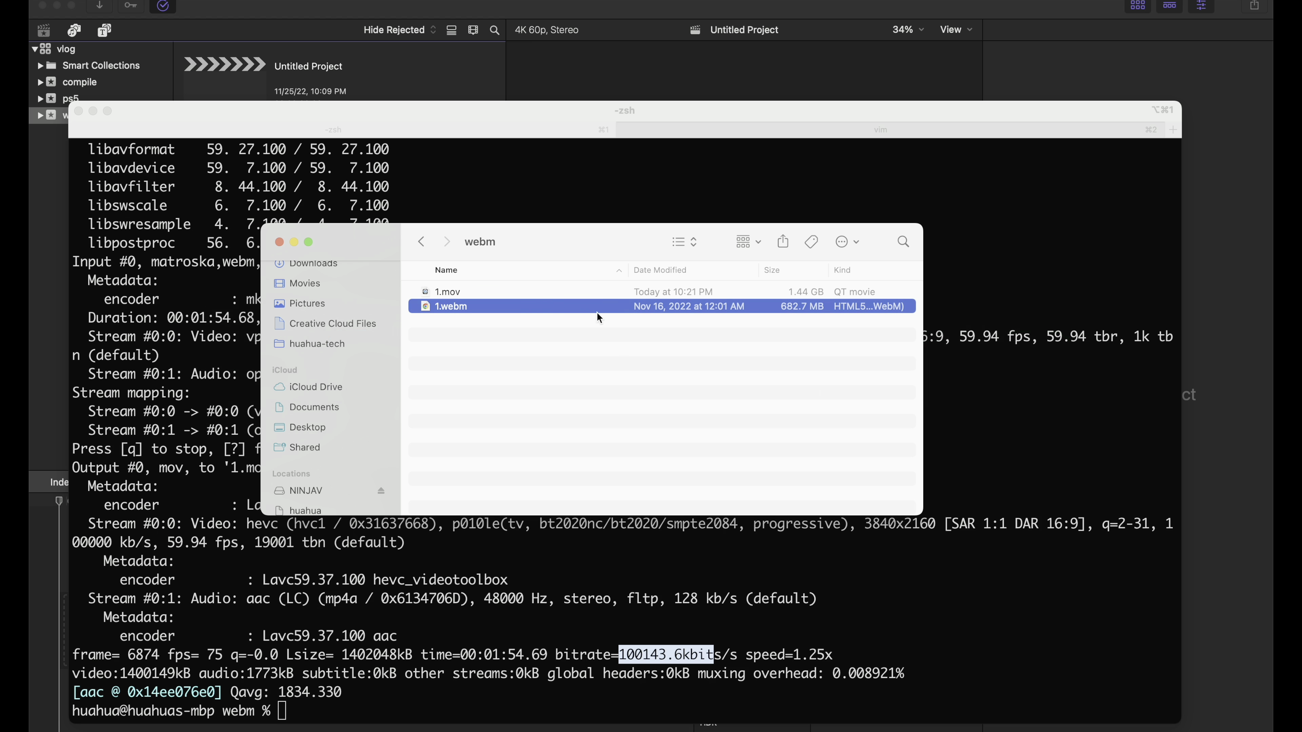
left_click(510, 297)
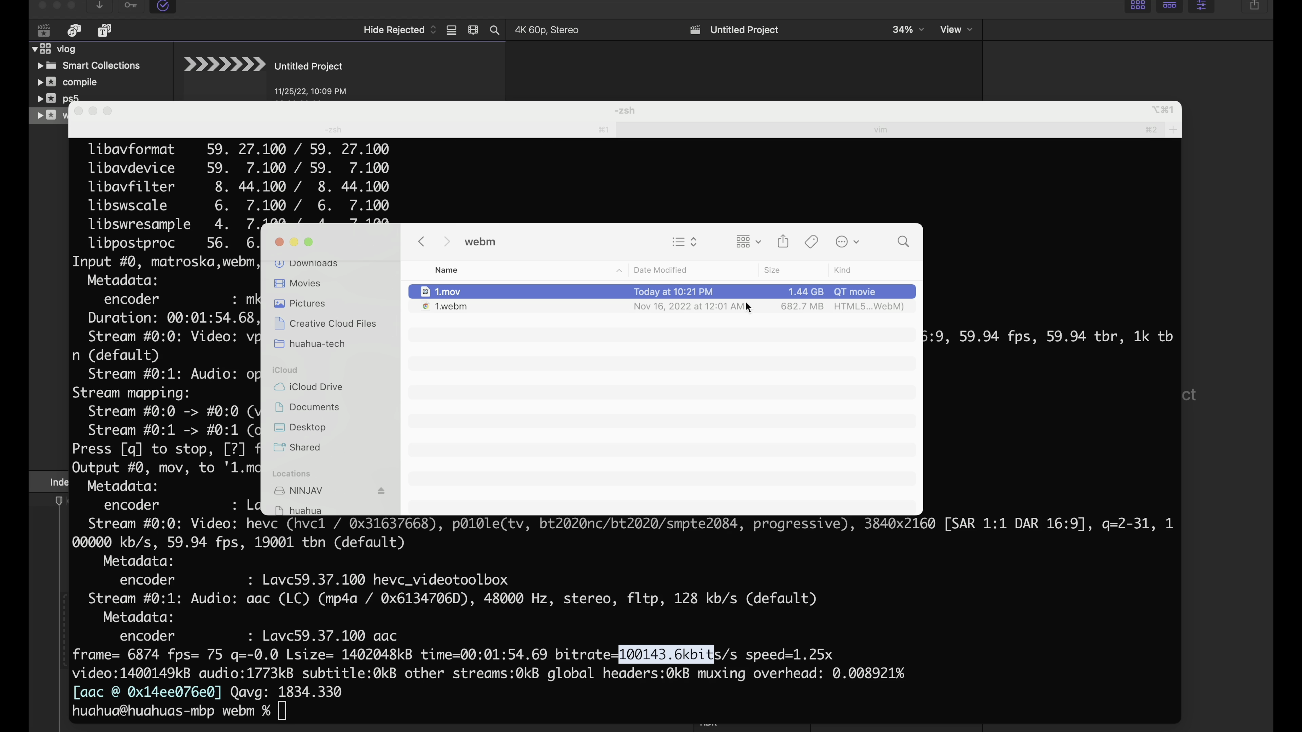
double_click(540, 293)
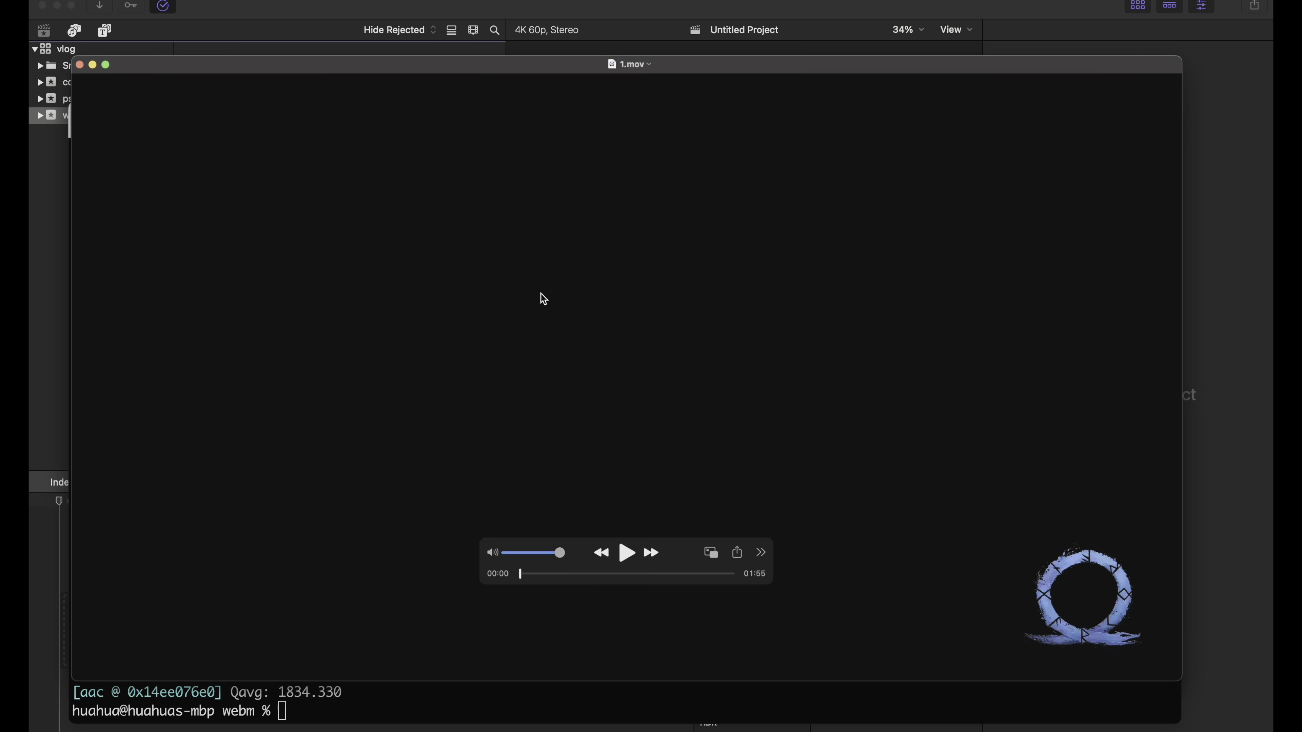
key("space")
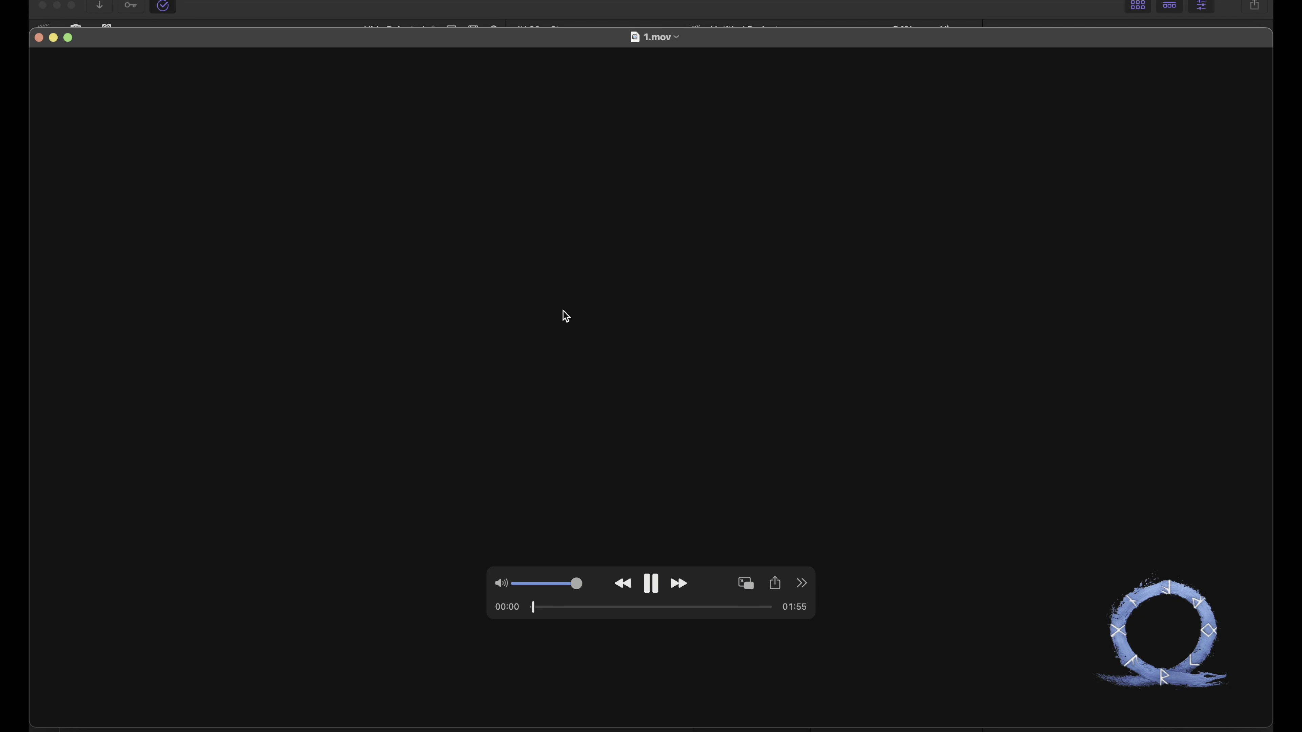
left_click(573, 607)
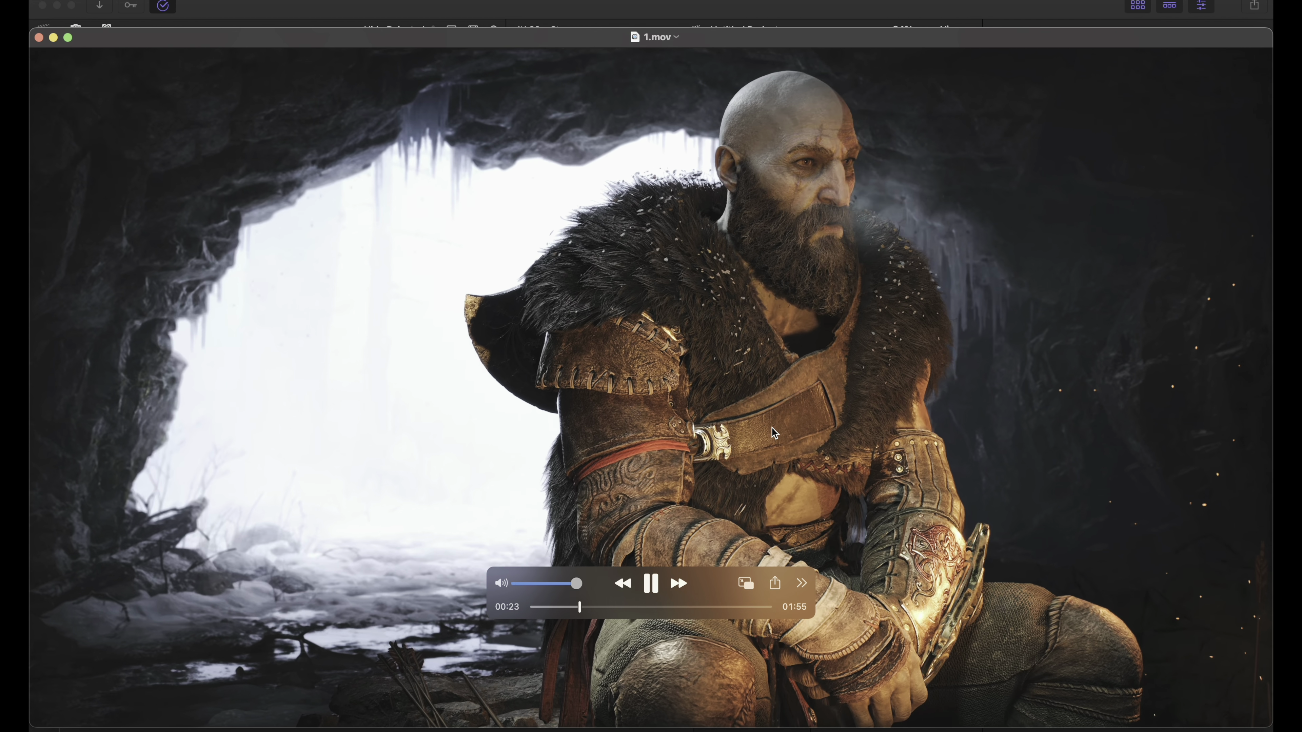
- Check 1.mov's movie info: HEVC format, 10-bit depth, frame rate and HDR10 type, then pause playback
key("super+i")
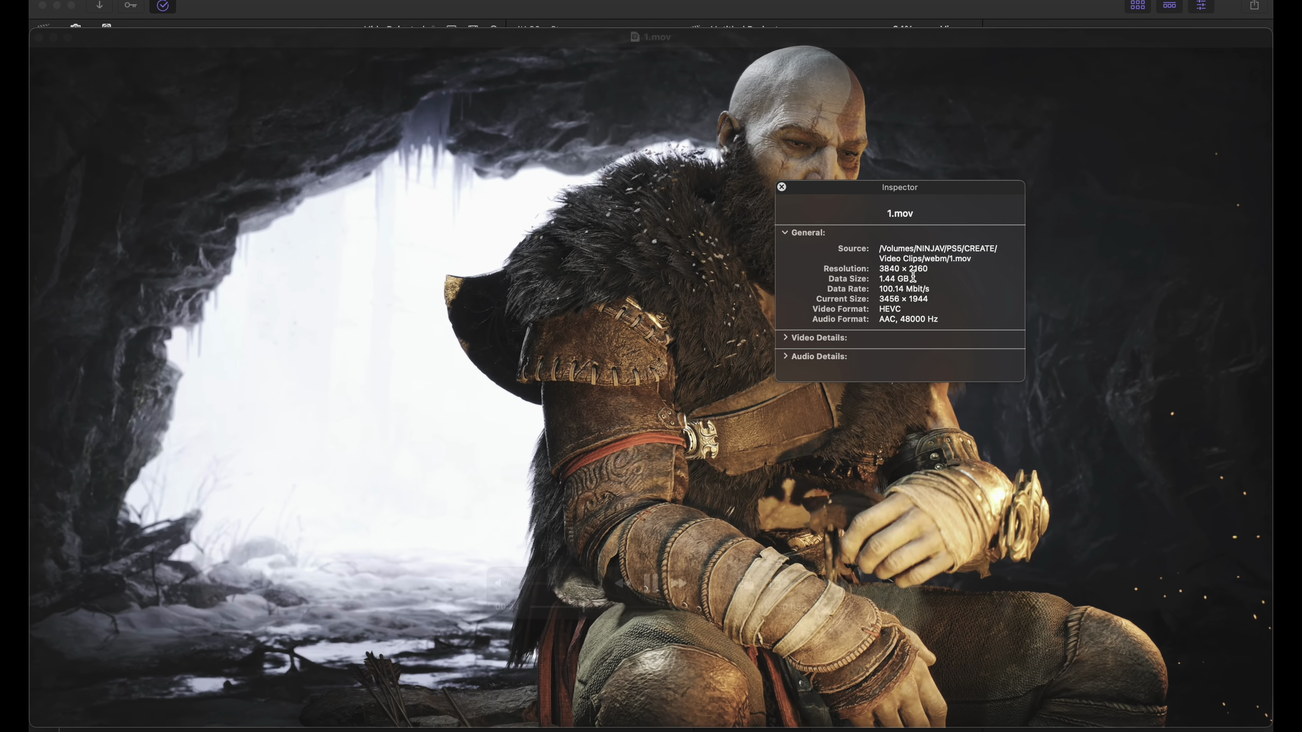
double_click(888, 308)
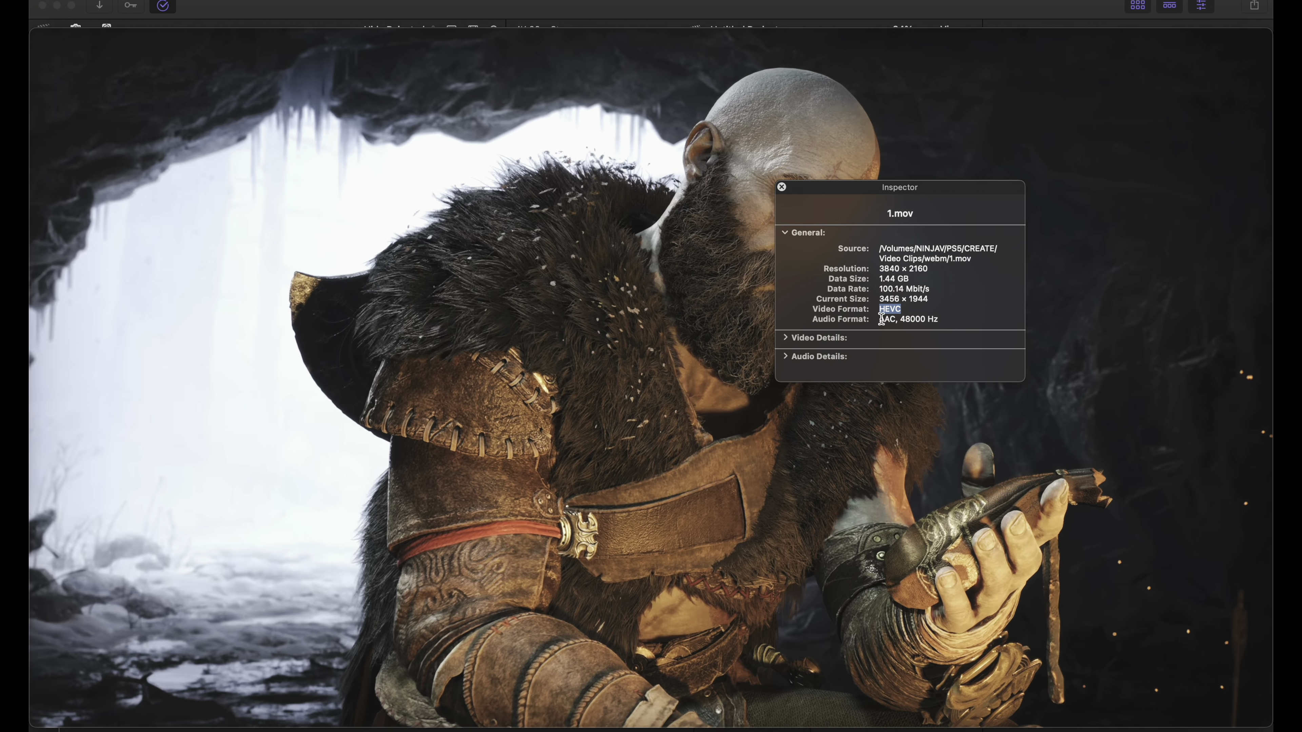
left_click(881, 319)
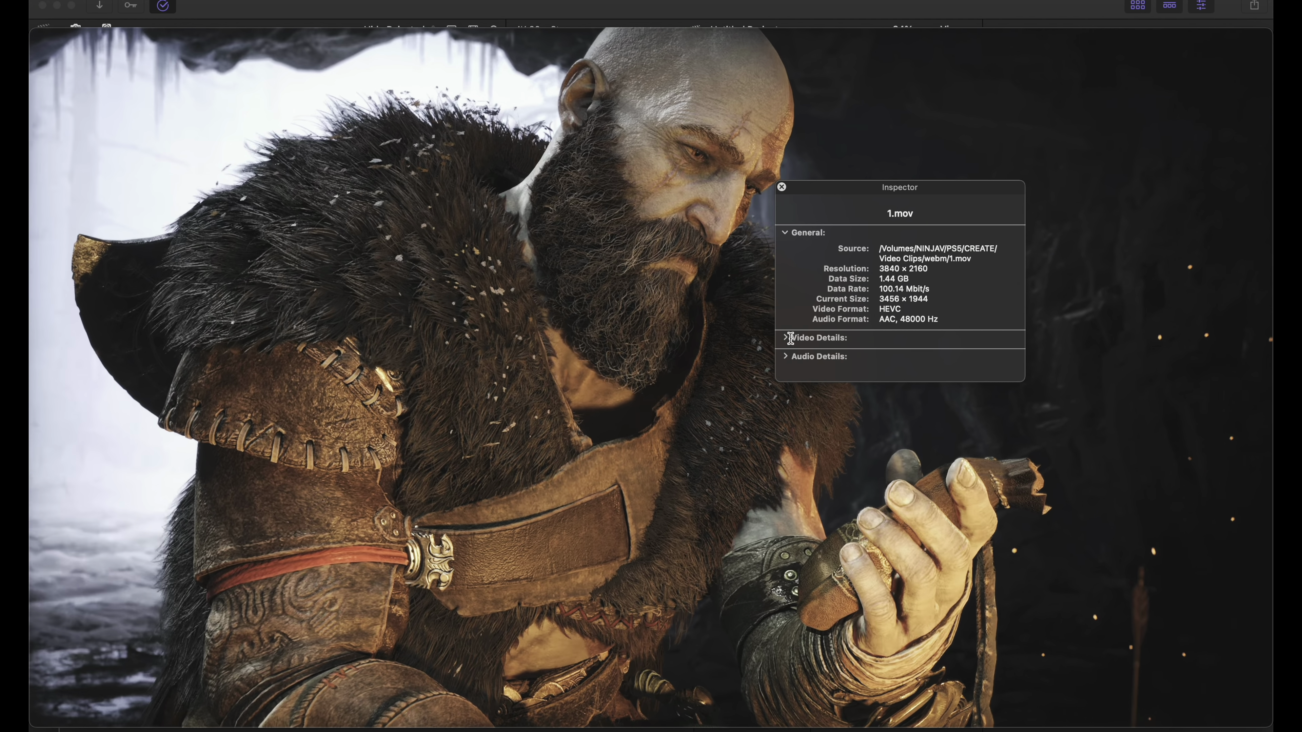
left_click(789, 337)
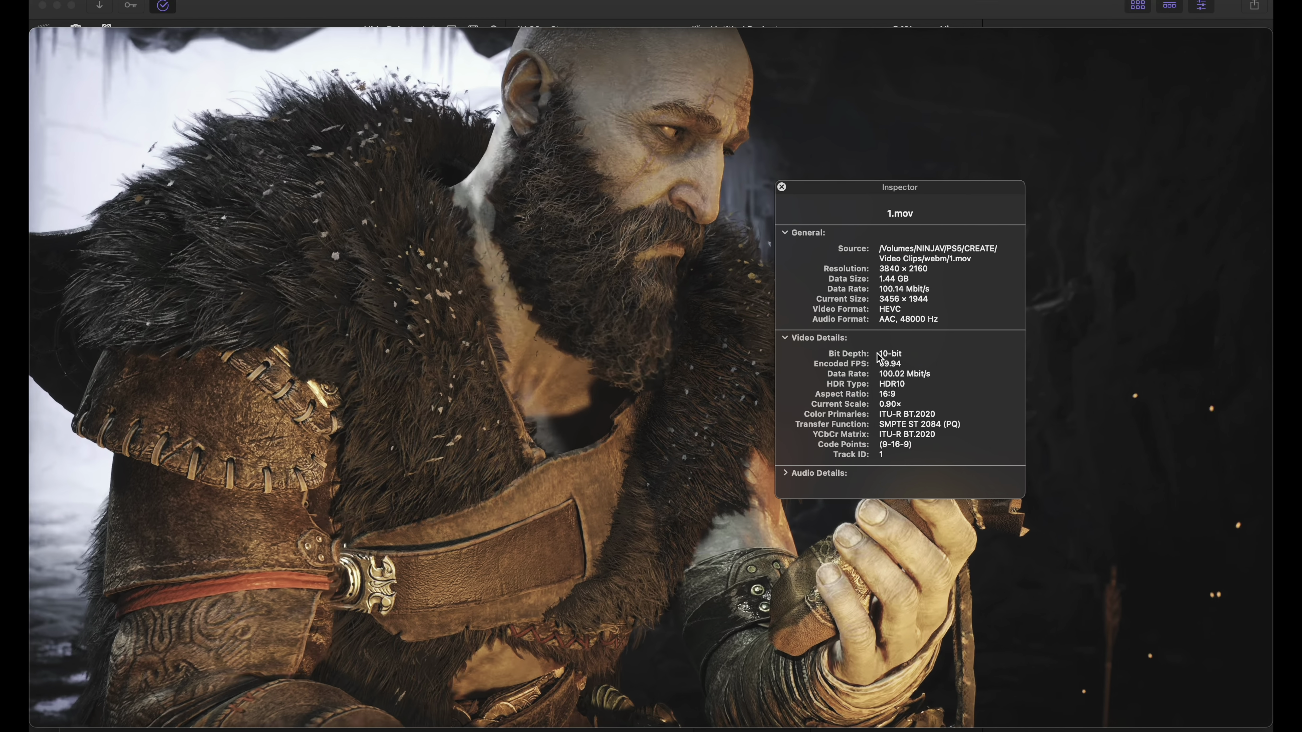
left_click_drag(879, 354, 912, 352)
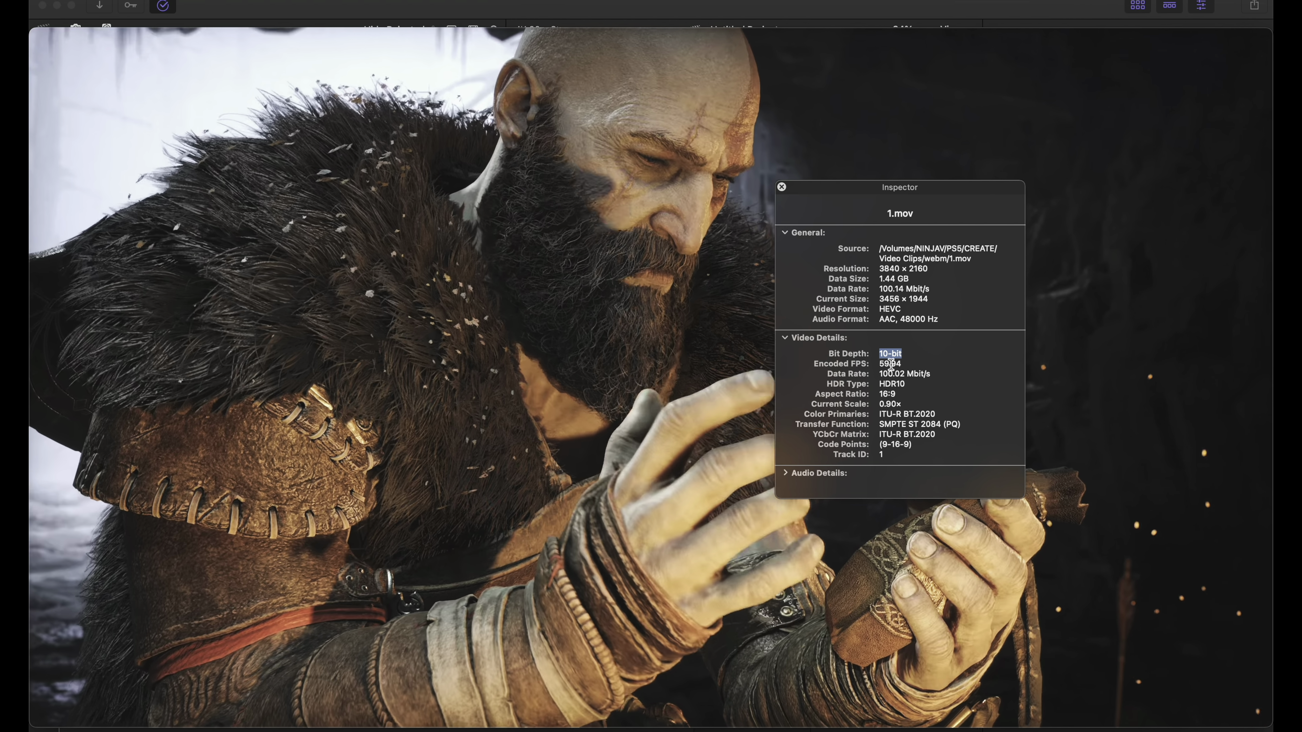
left_click(883, 361)
left_click_drag(883, 363, 912, 363)
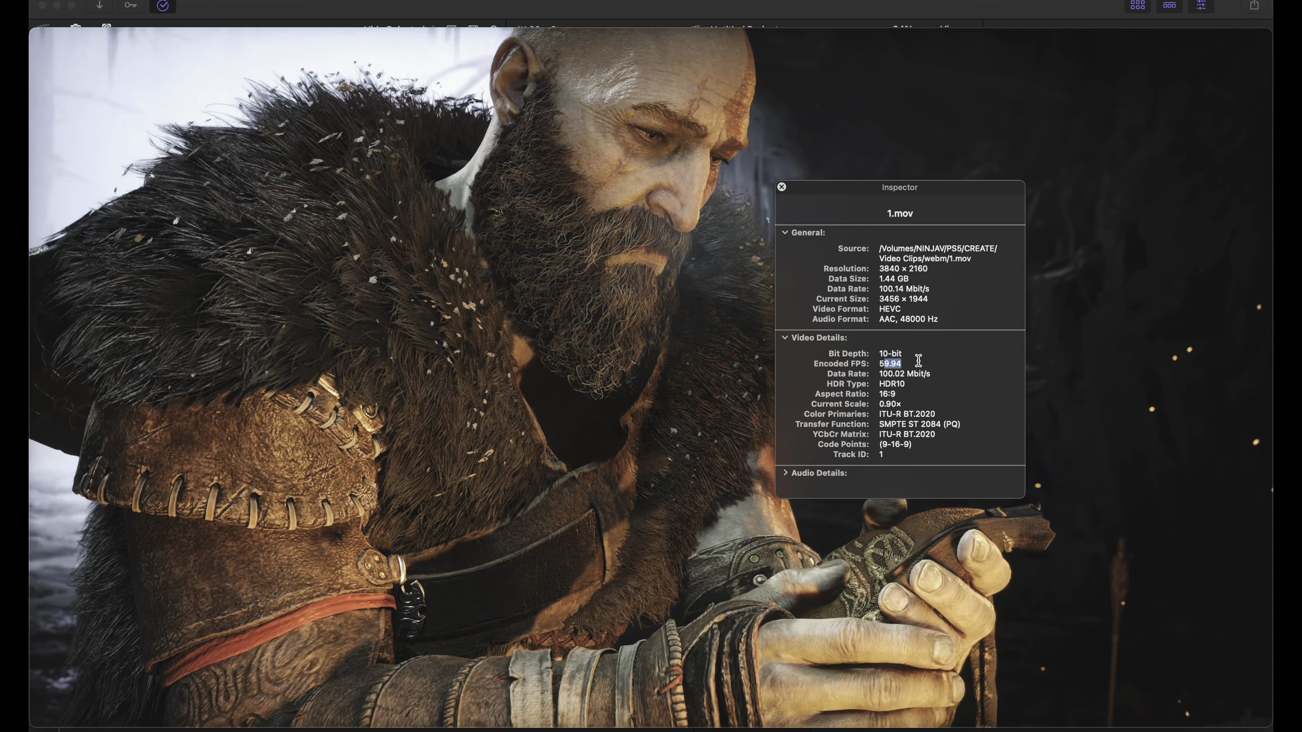
double_click(889, 384)
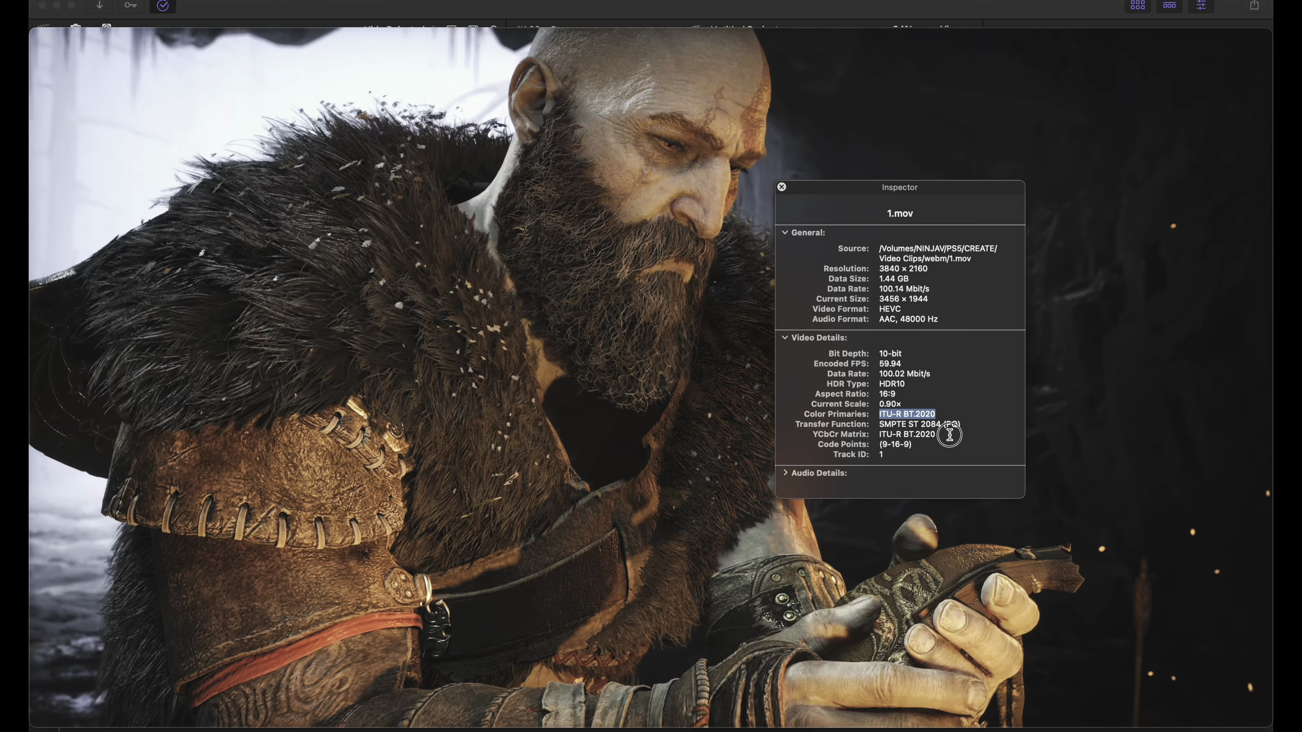
left_click(950, 435)
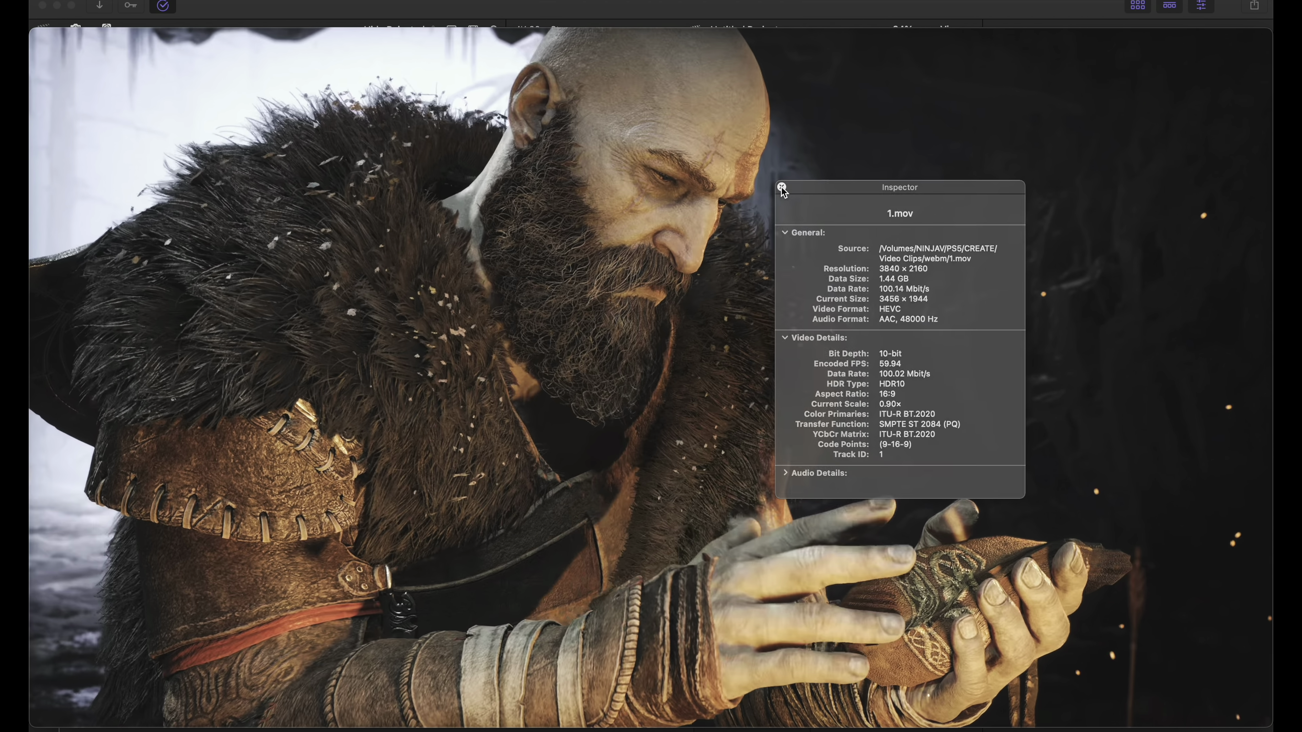
left_click(782, 188)
key("space")
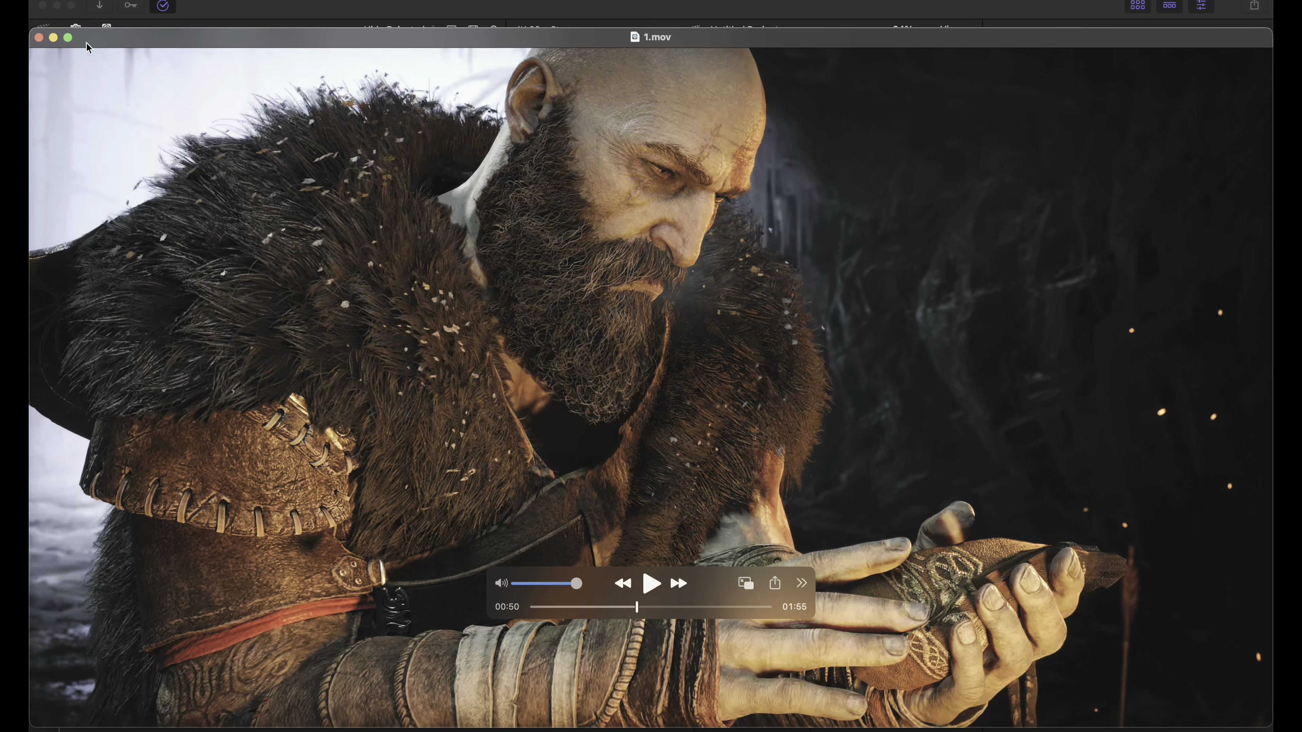
- Drag 1.mov from Finder over to the Final Cut Pro project timeline
key("super+Tab")
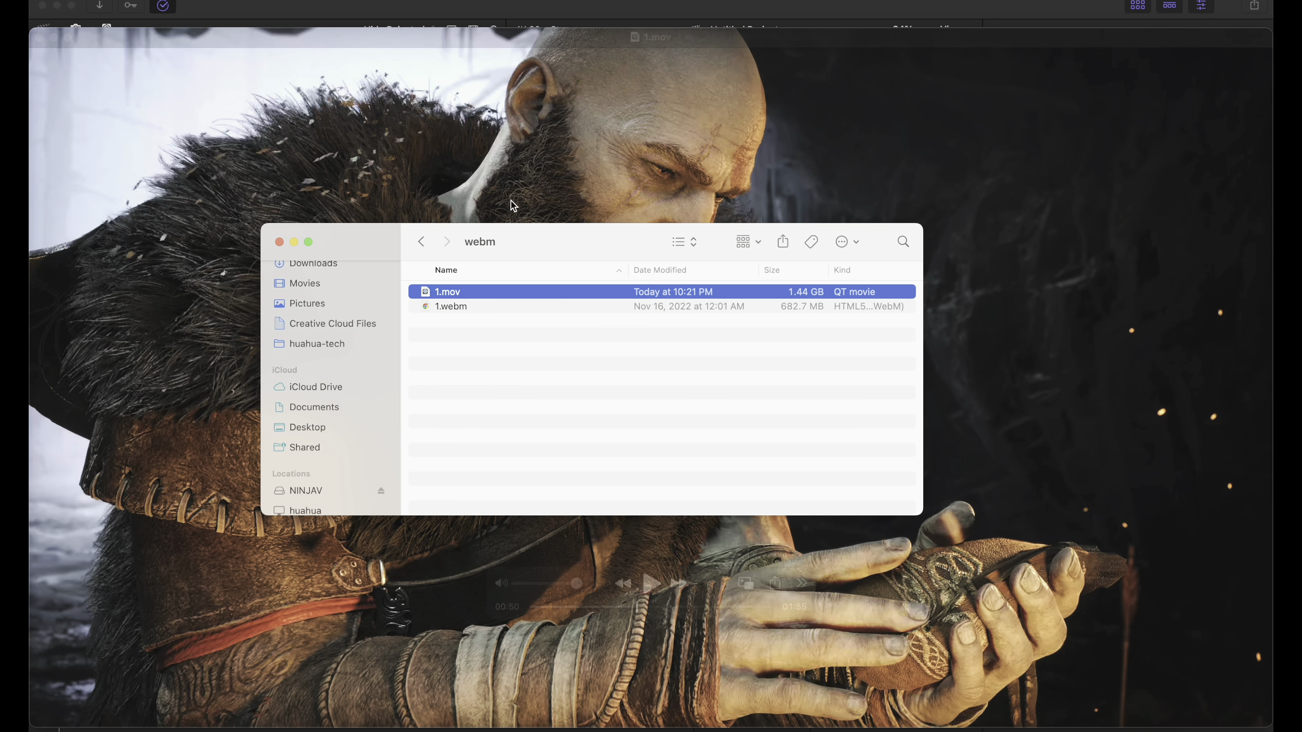
left_click_drag(447, 292, 538, 308)
key("super+Tab")
key("super+Tab")
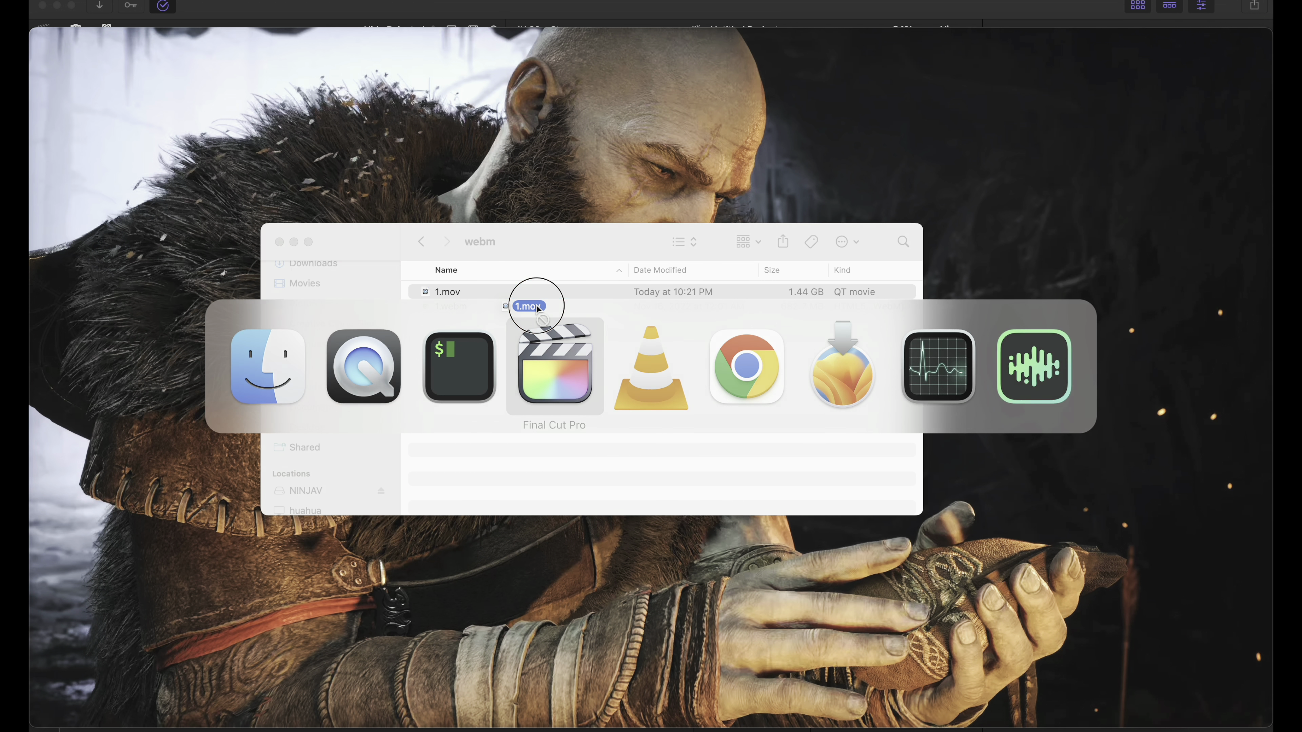
left_click_drag(538, 308, 82, 623)
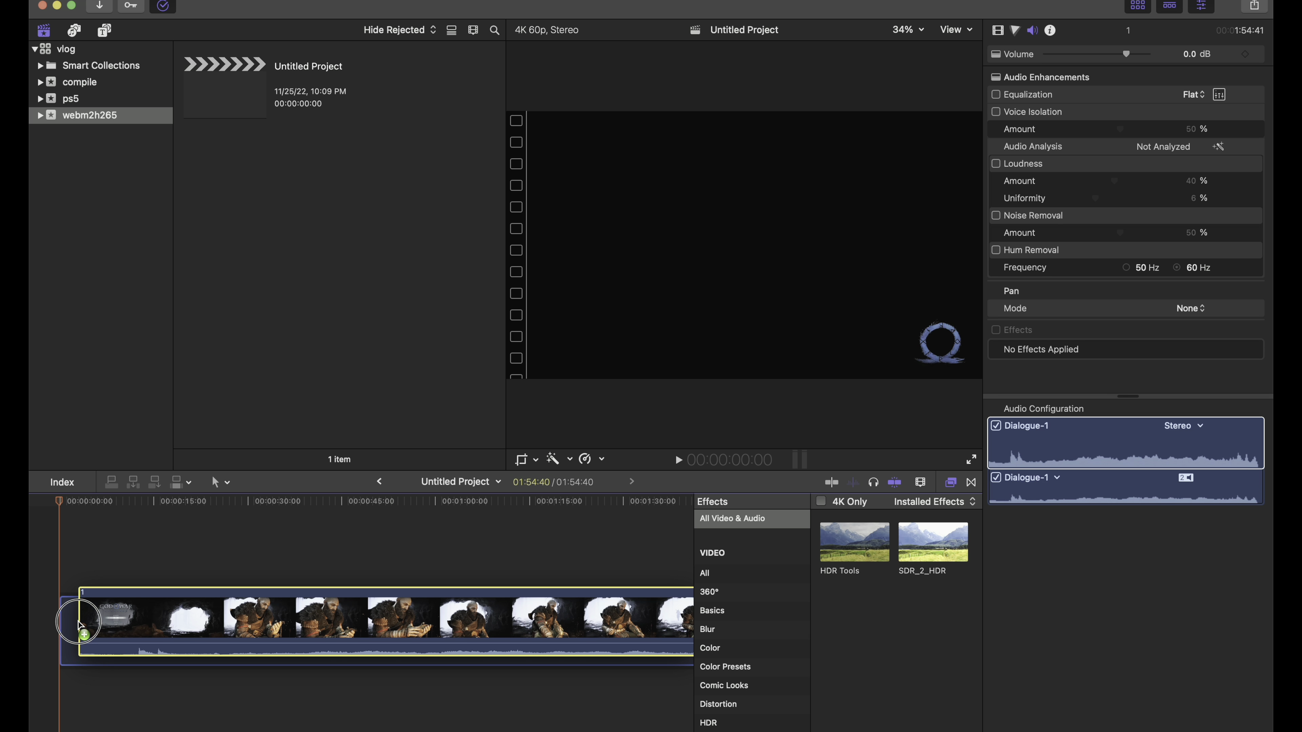
- Drop 1.mov into the Untitled Project timeline and briefly play it
left_click(213, 504)
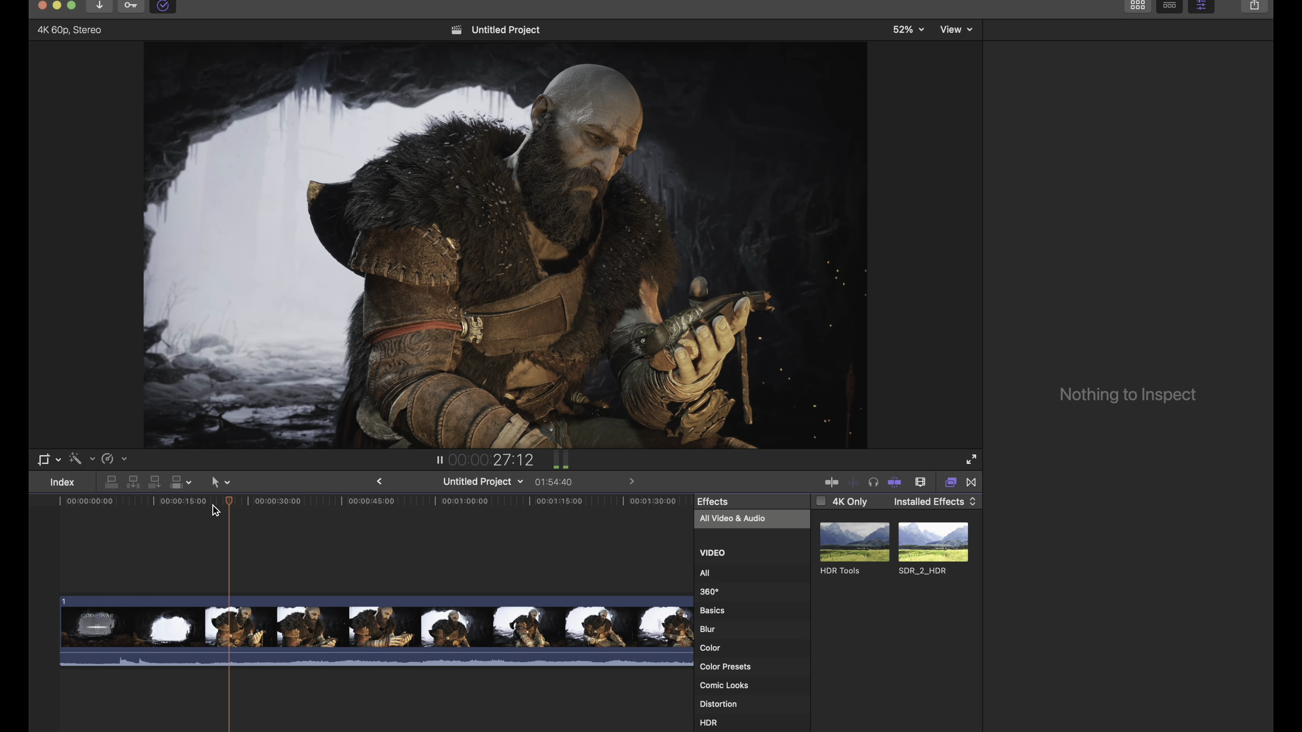
key("F1")
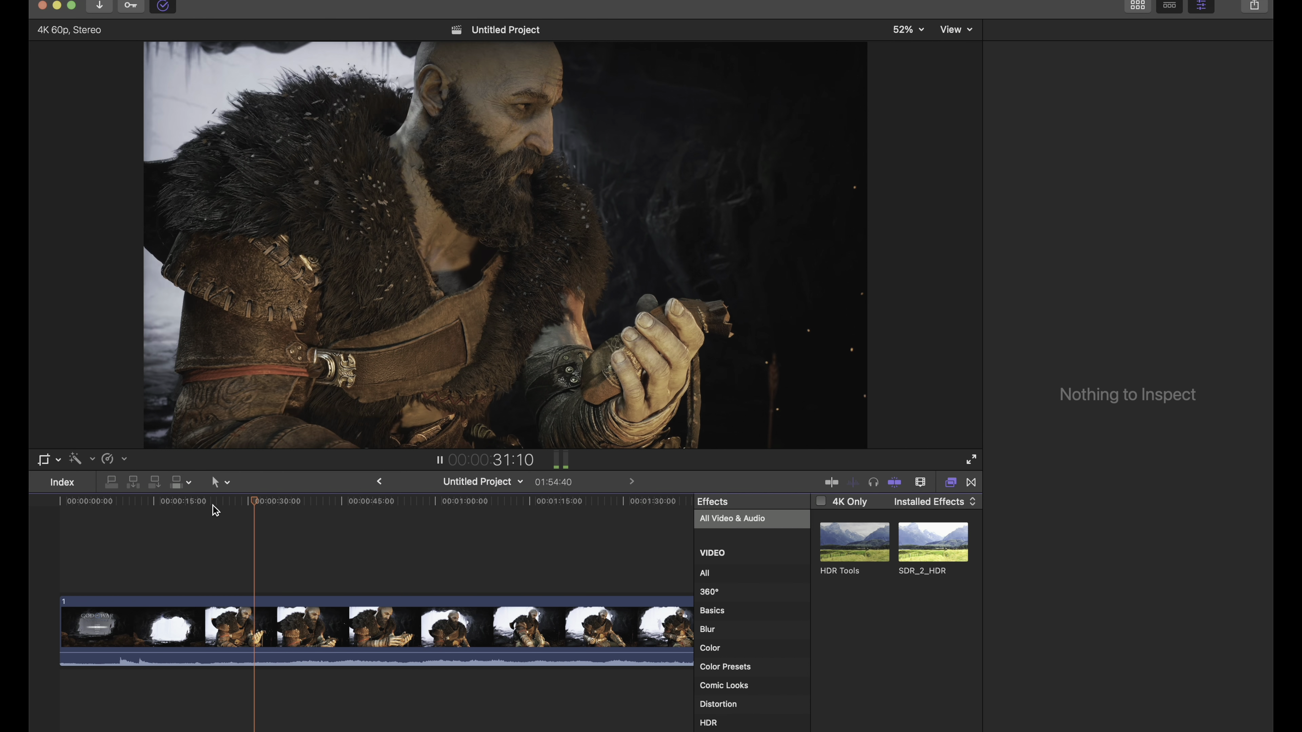
key("space")
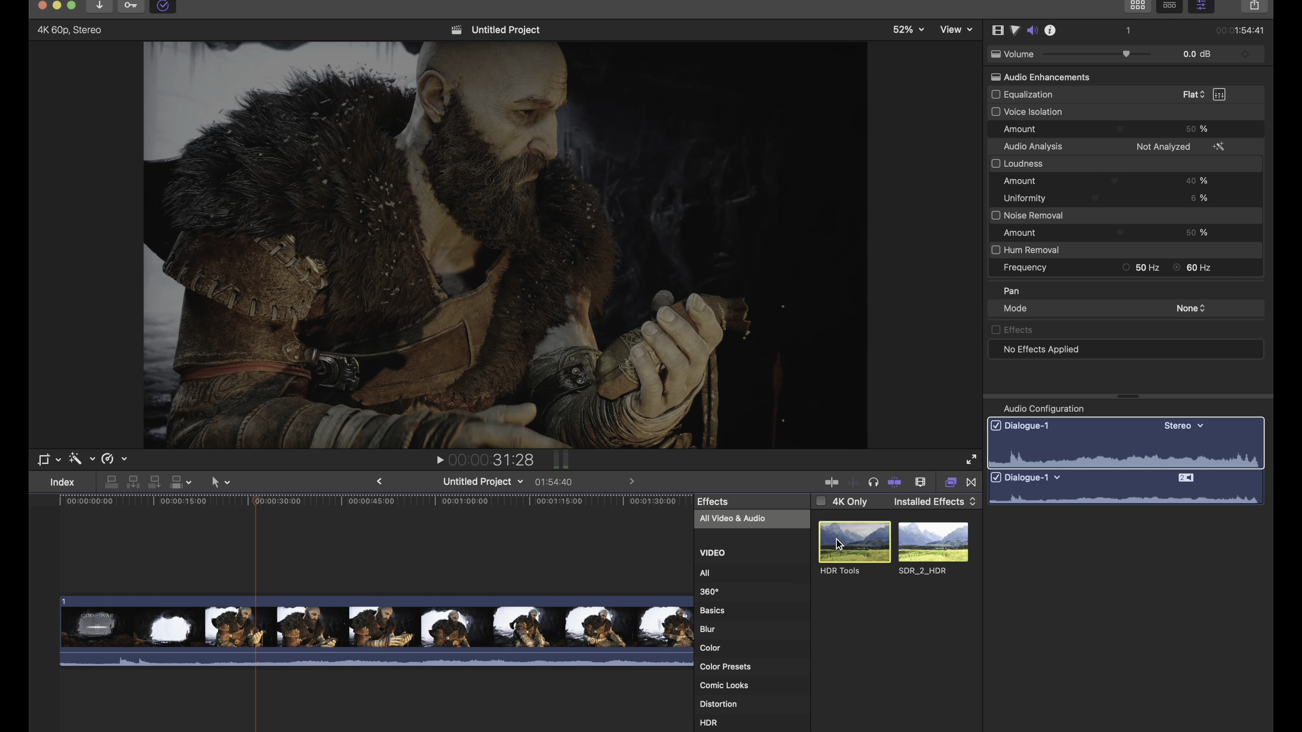
- Apply HDR Tools in PQ to HLG (Rec. 2100) mode and display the video scopes
left_click(839, 544)
left_click(1002, 36)
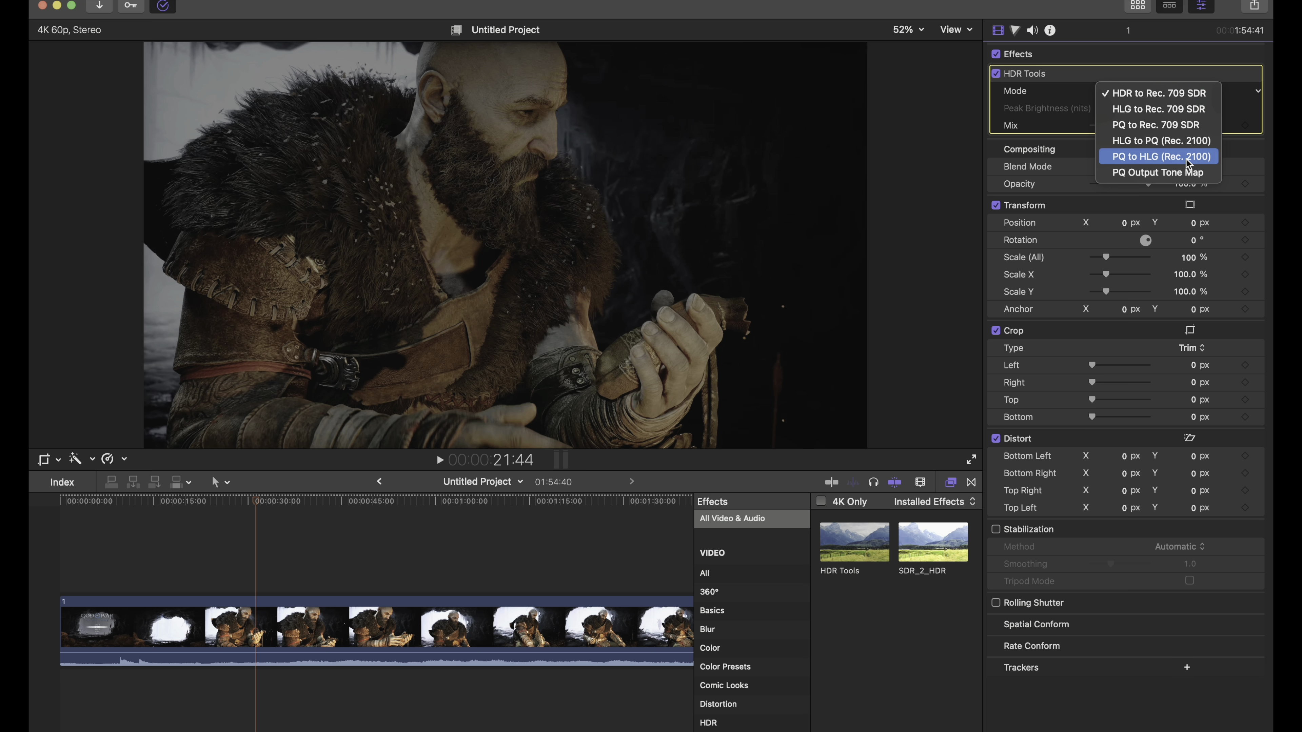
left_click(1188, 157)
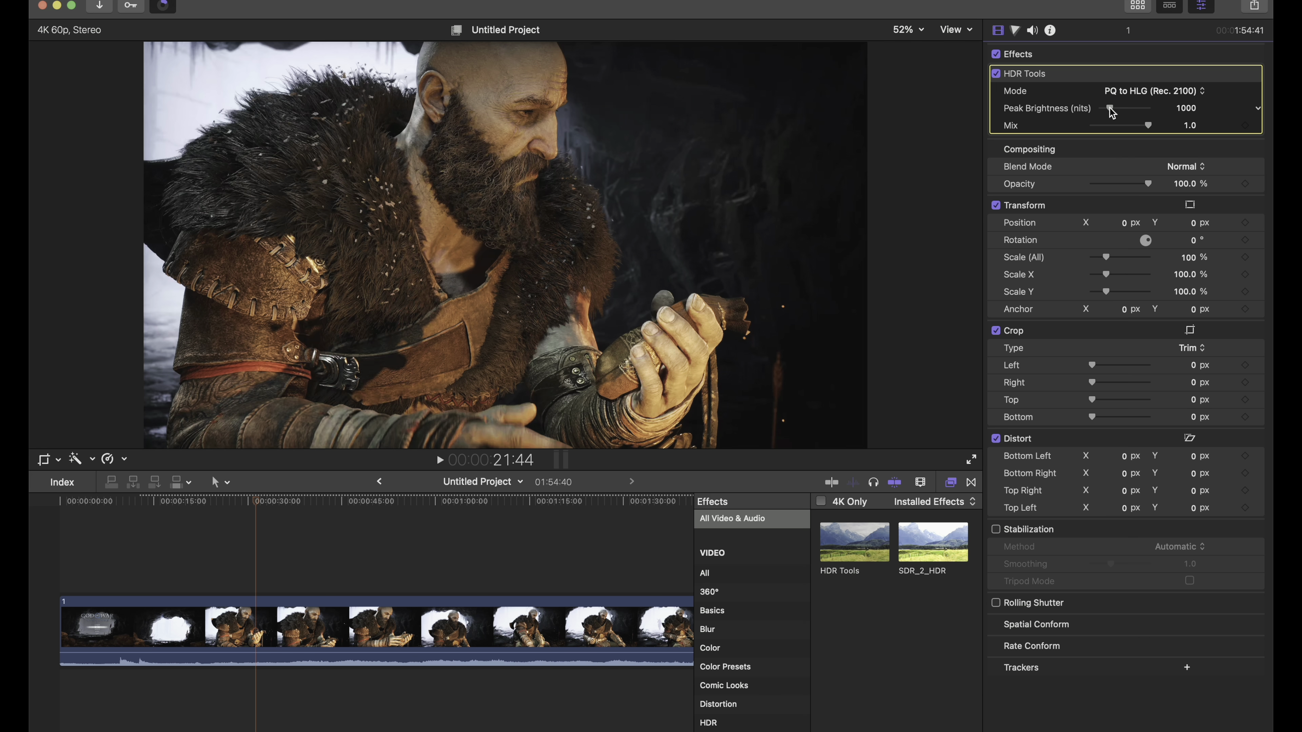
key("super+7")
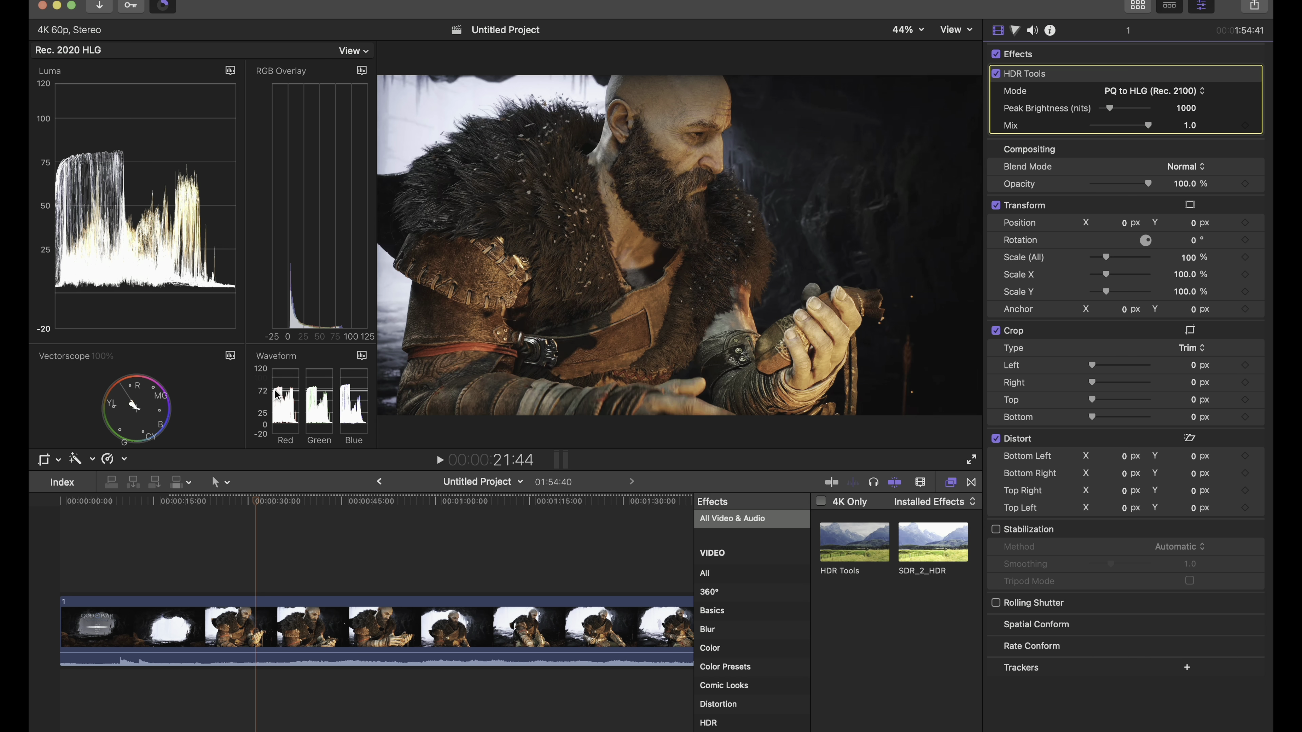
- Scrub the clip while watching the scopes, then set HDR Tools Peak Brightness to 400 nits
mouse_move(278, 386)
left_click_drag(258, 507, 301, 521)
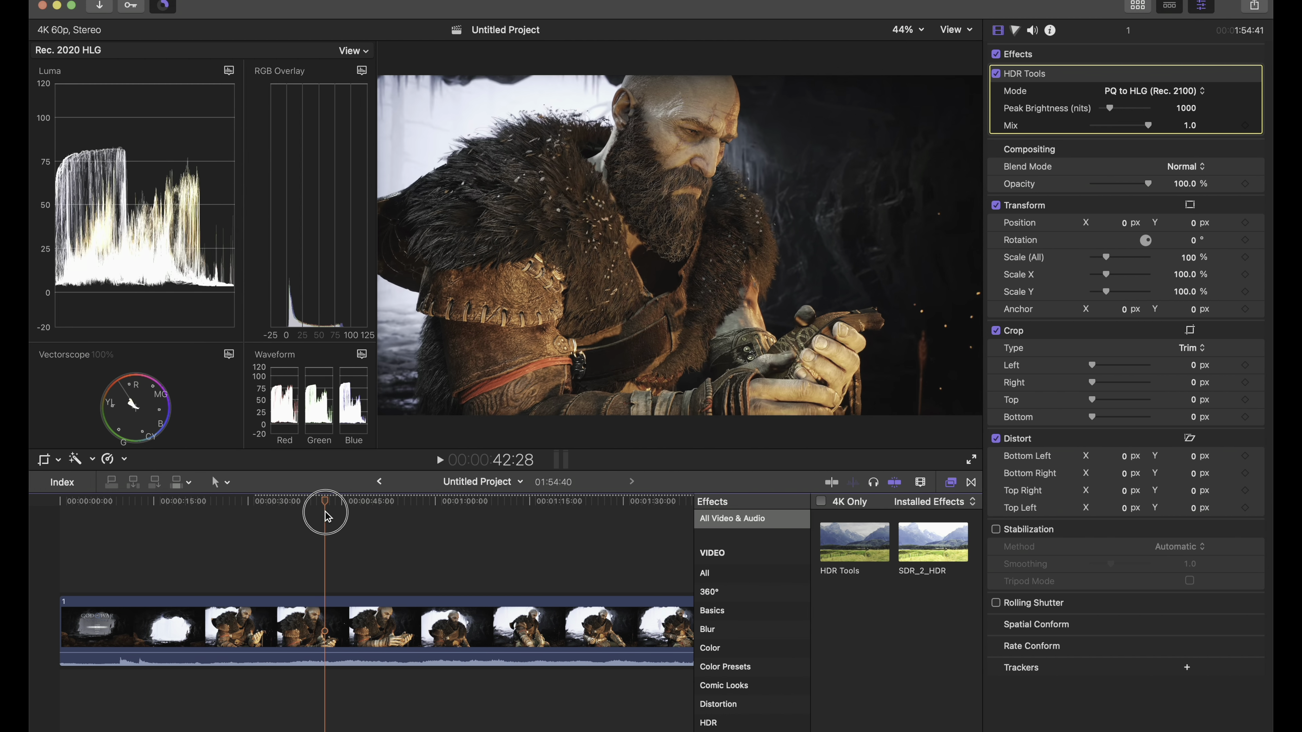
left_click_drag(300, 521, 271, 510)
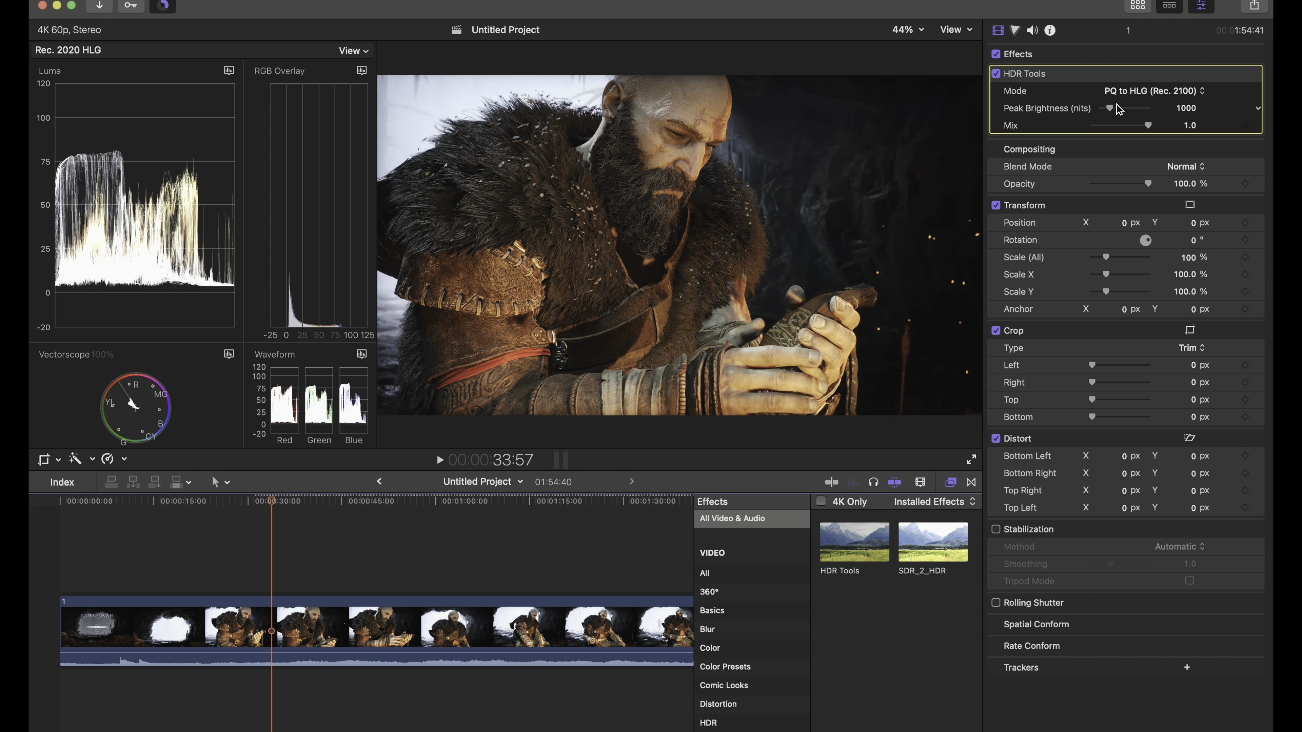
left_click_drag(1109, 108, 1107, 114)
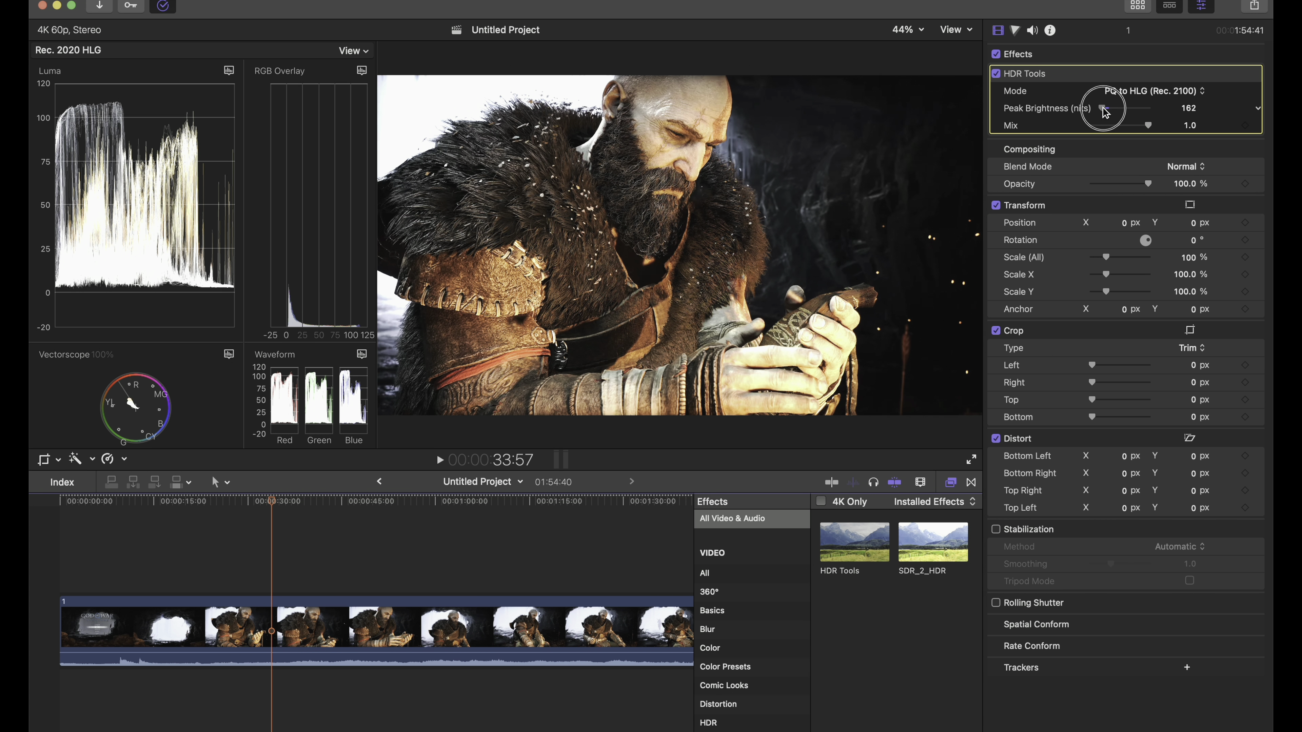
left_click_drag(1107, 114, 1107, 113)
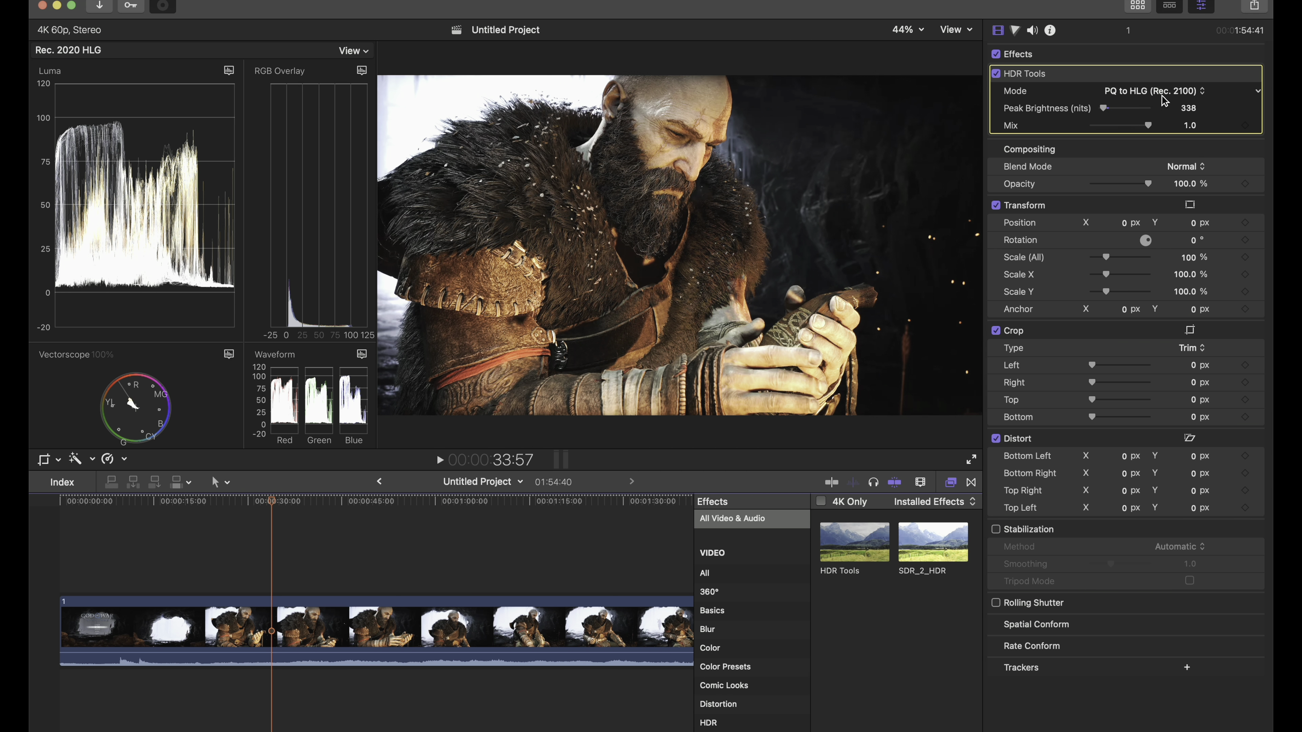
left_click(1186, 110)
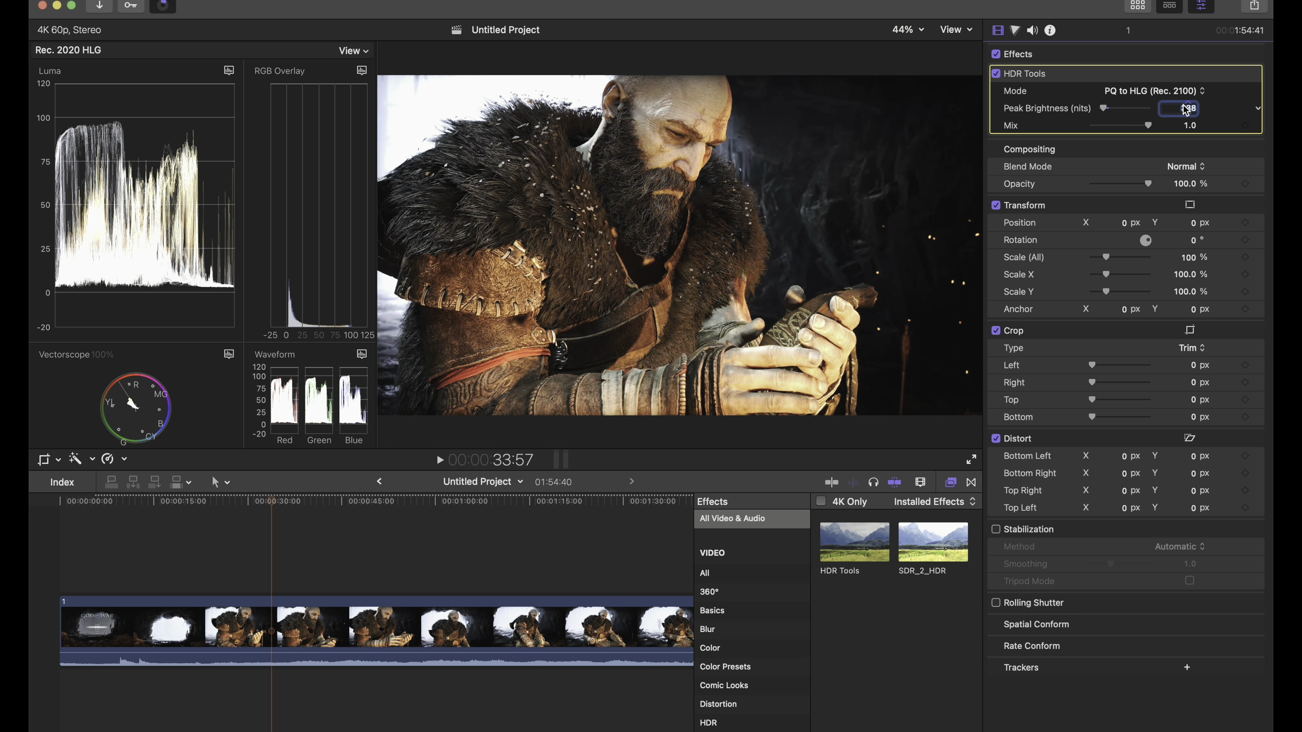
type("400")
key("Return")
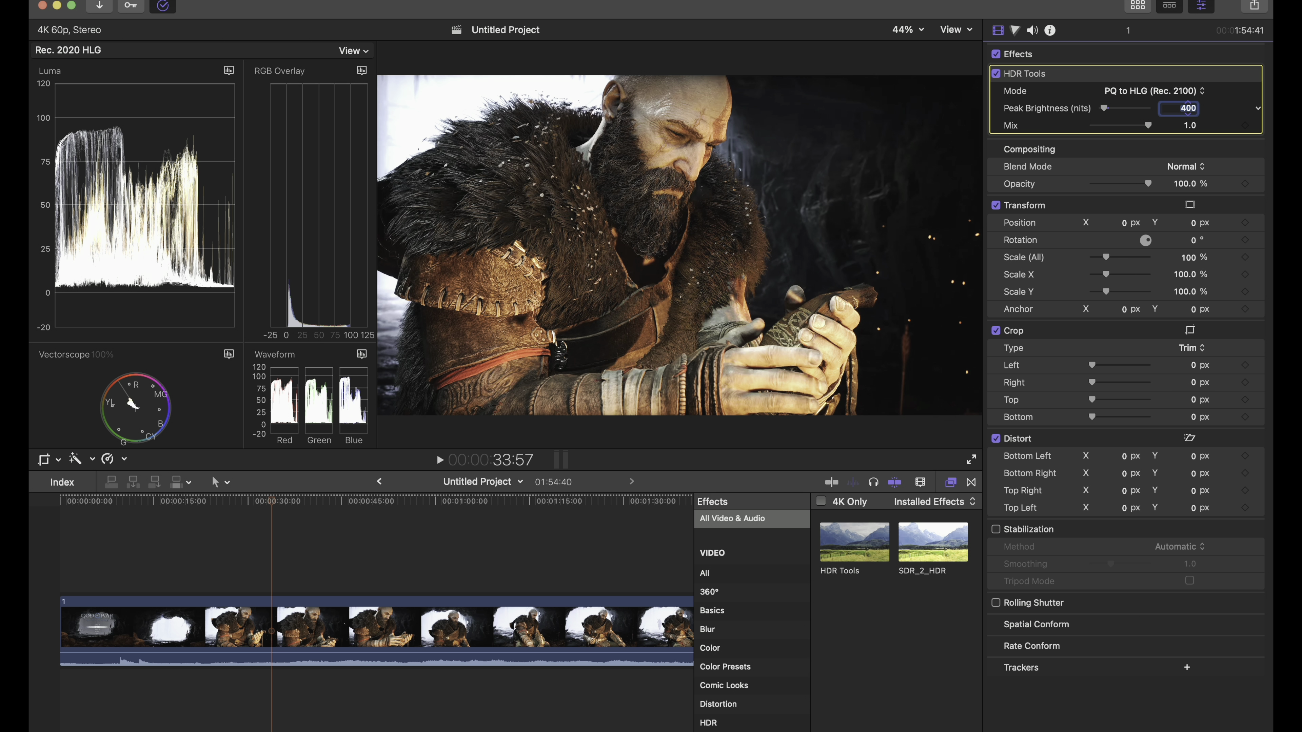
left_click_drag(270, 505, 211, 513)
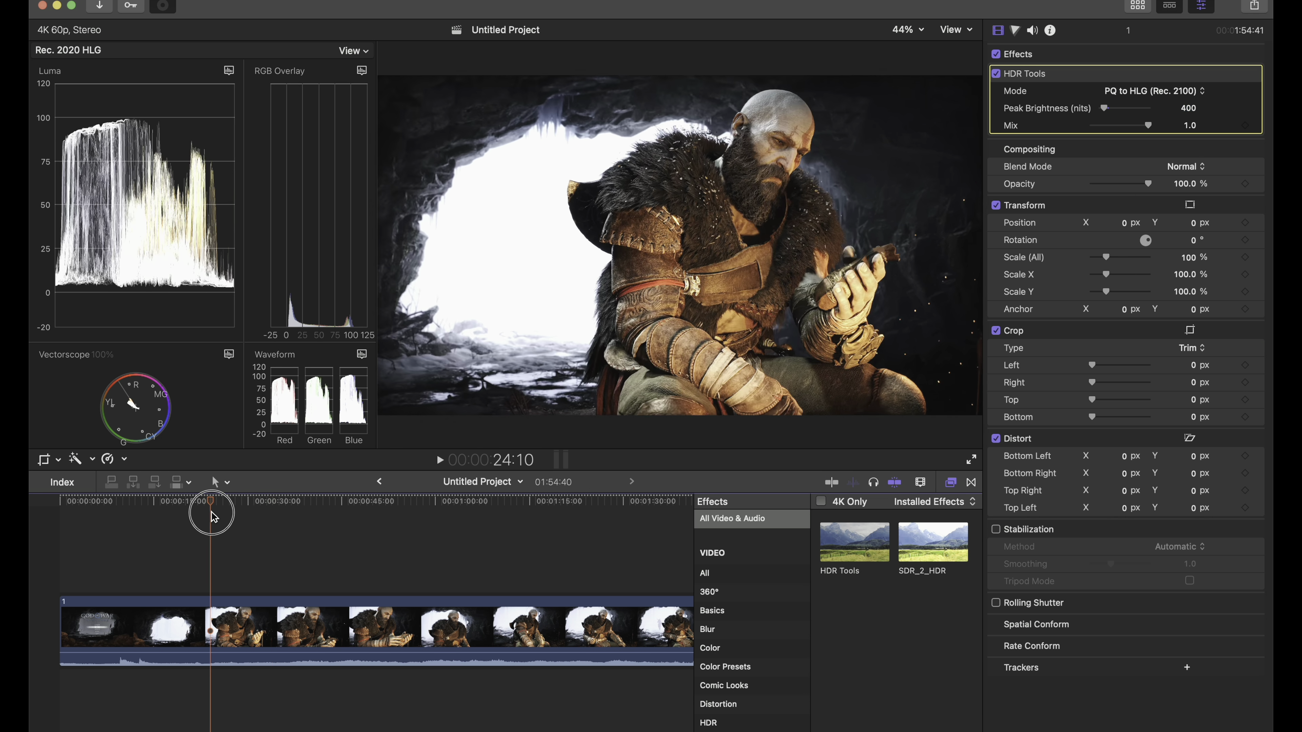
- Hide the scopes, play the graded clip briefly, then scrub back toward the start
key("super+7")
key("space")
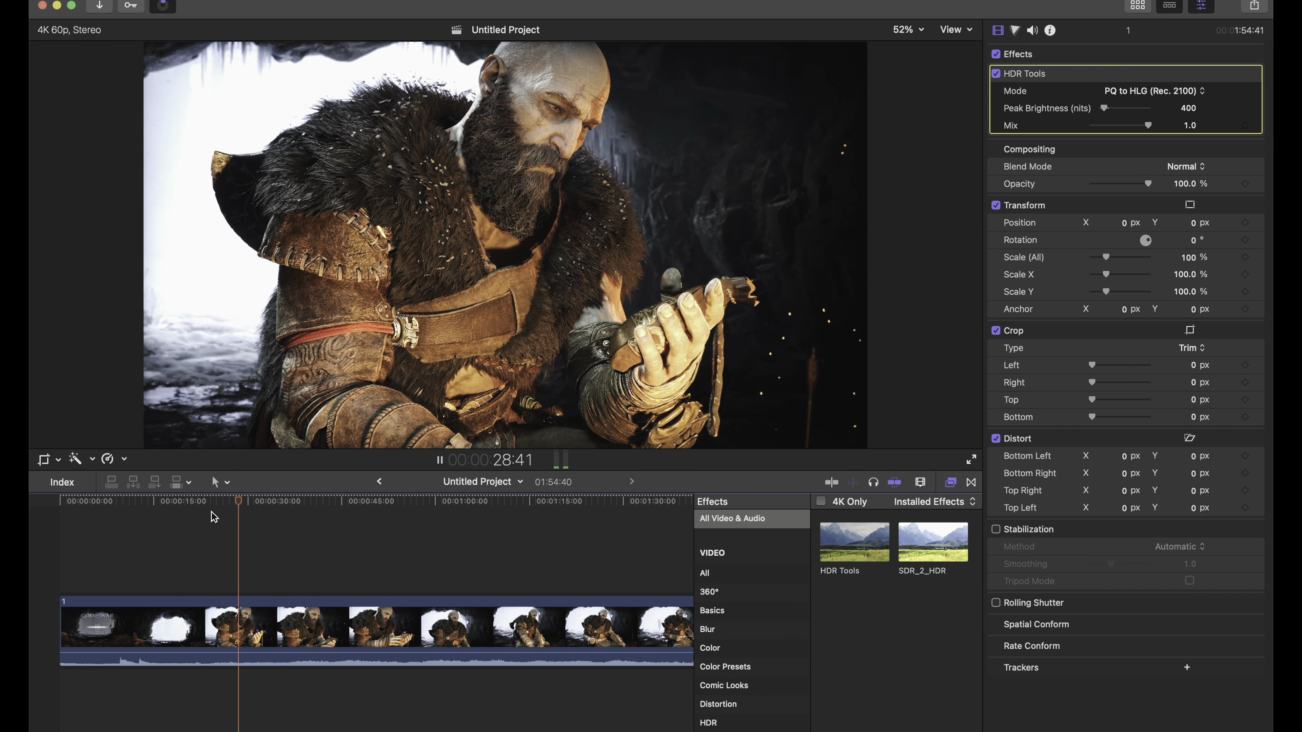
key("space")
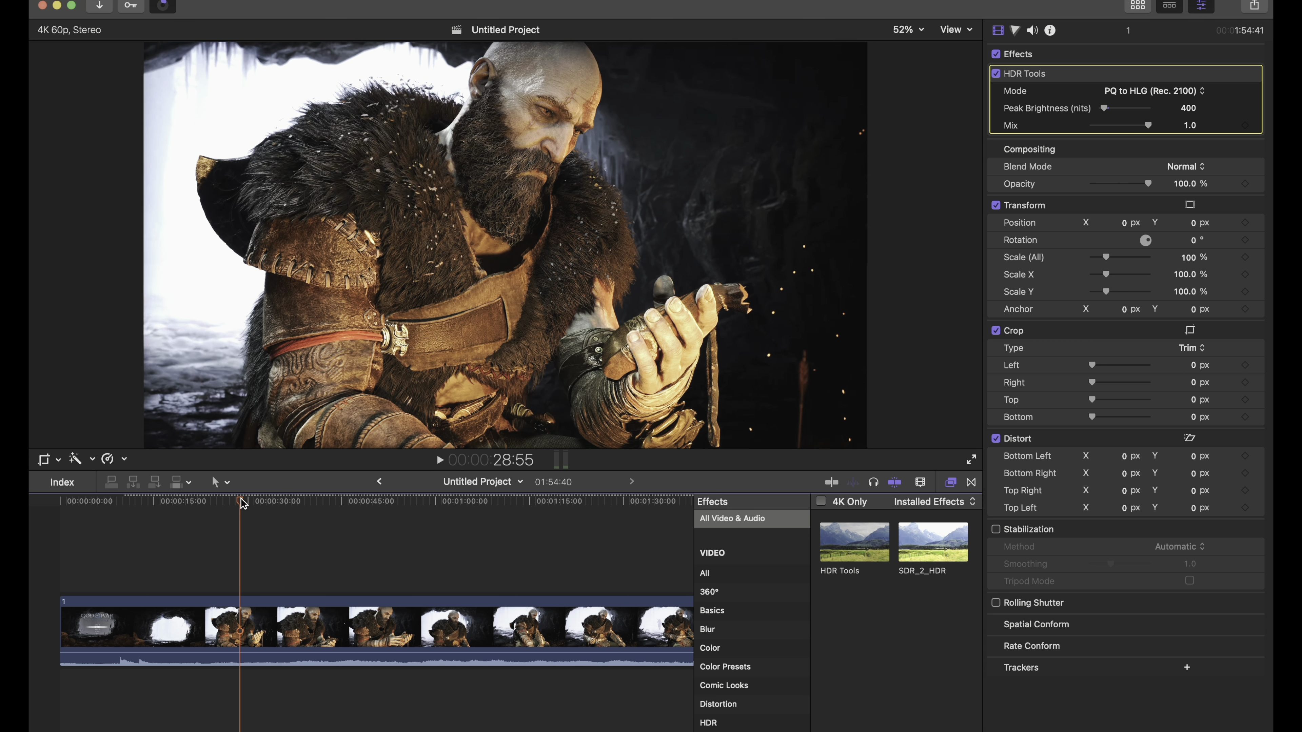
mouse_move(243, 504)
left_mouse_down()
mouse_move(126, 520)
mouse_move(239, 523)
left_mouse_up()
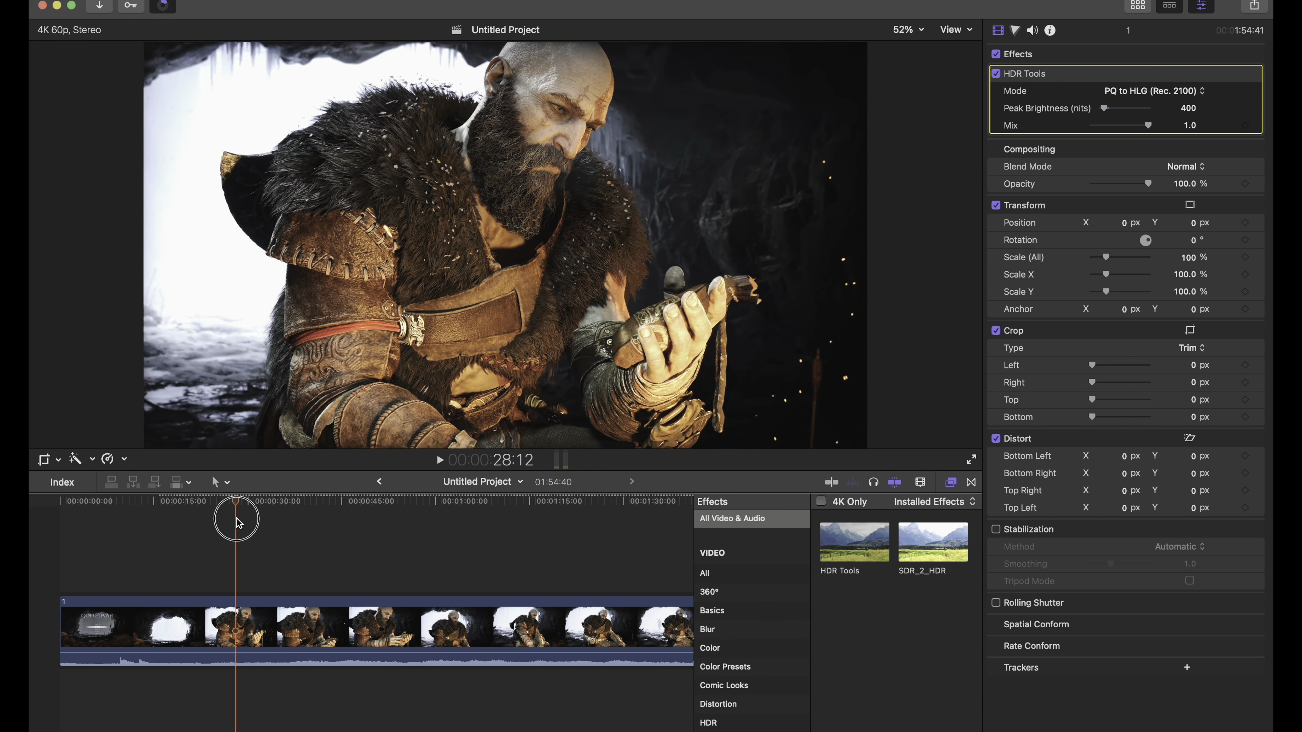
left_click(235, 523)
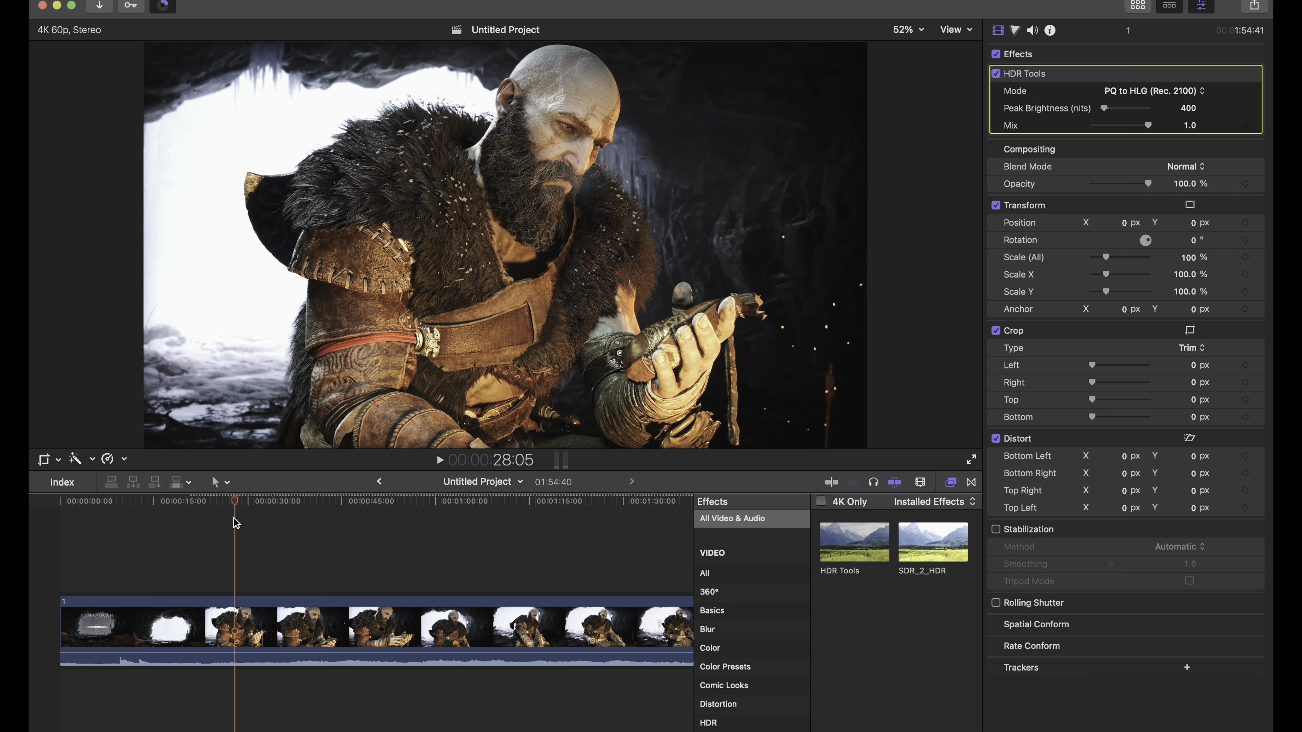